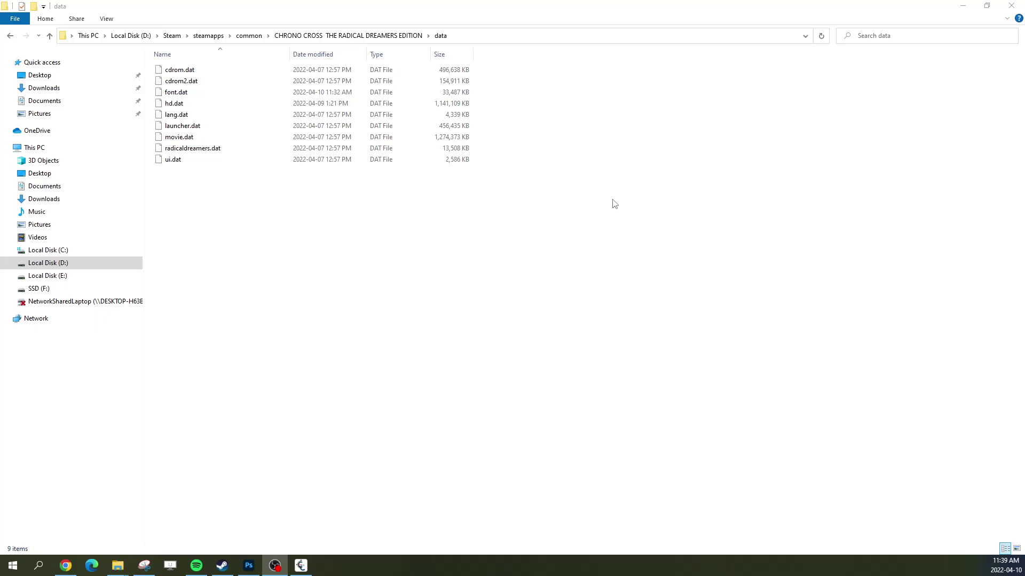
Switch to the browser and read the forum post about renaming the game's .dat files to .bin archives.
left_click(65, 565)
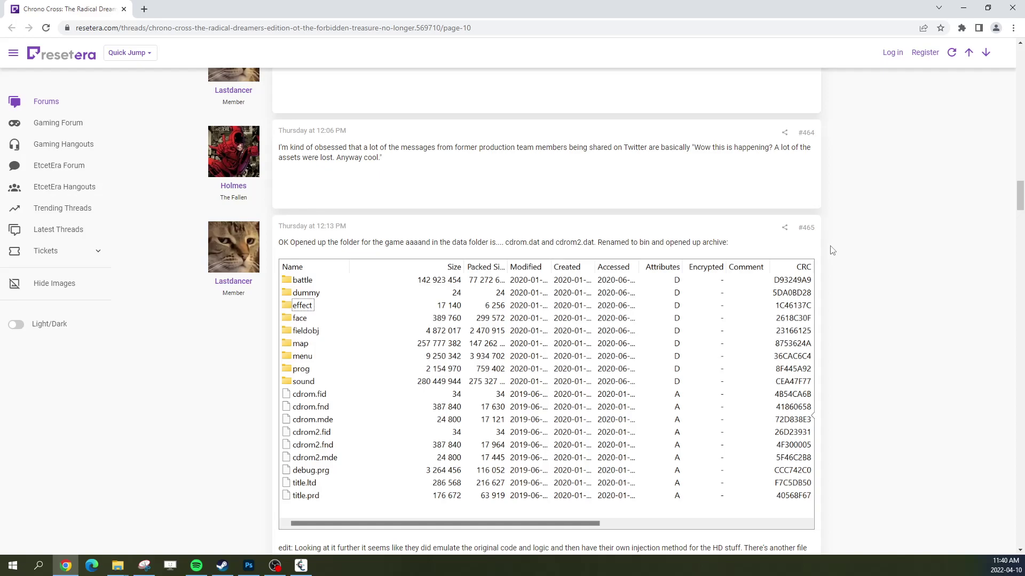
scroll(841, 259, "down", 1)
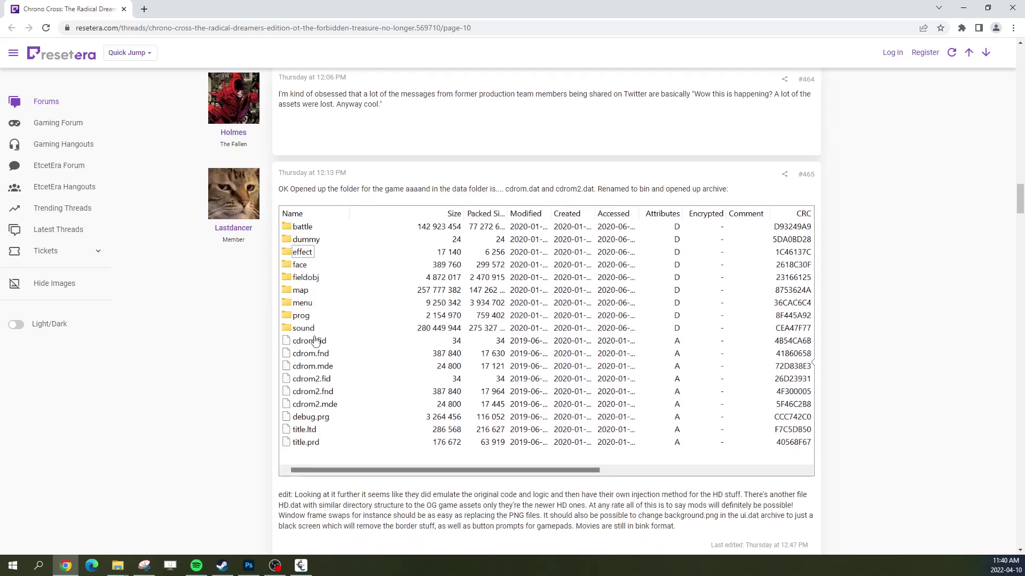
left_click(963, 8)
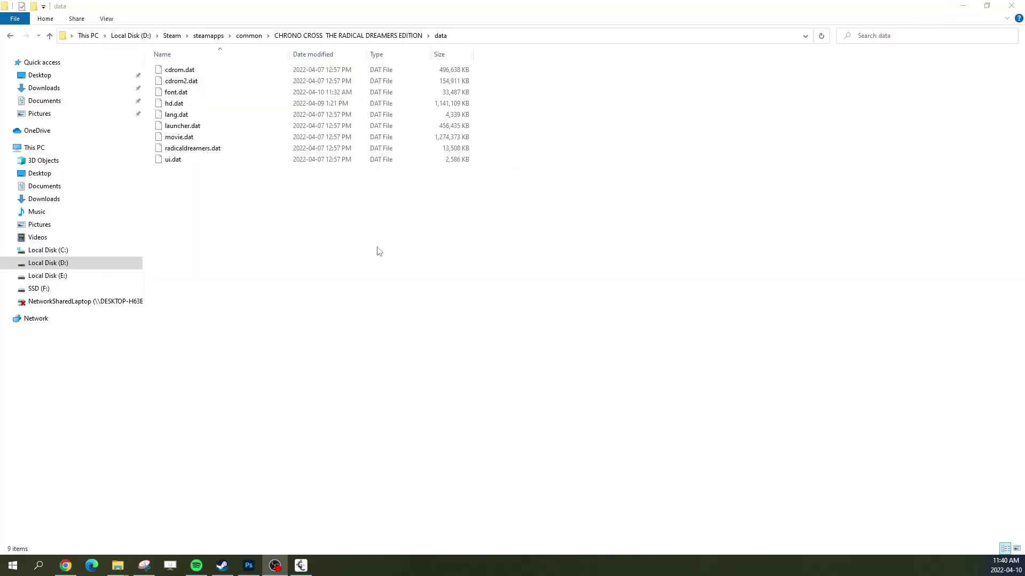
Rename hd.dat in the game's data folder to hd.bin and accept the extension change.
left_click(204, 104)
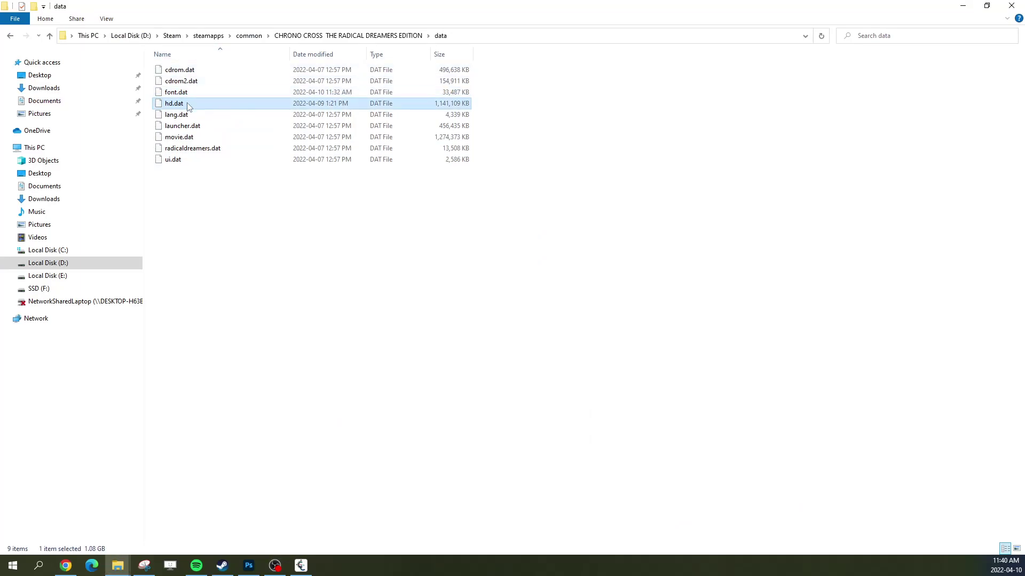
right_click(228, 107)
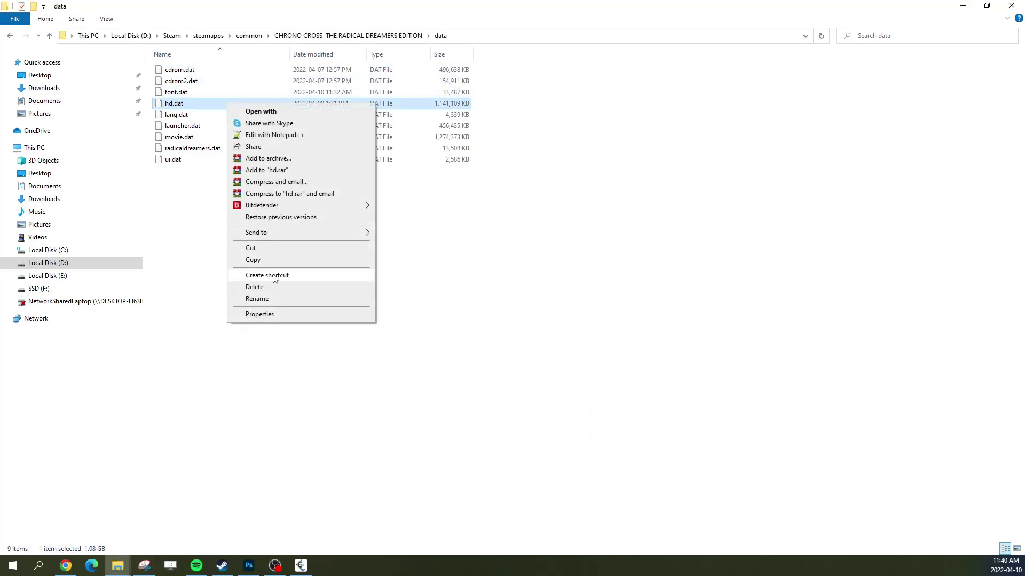
left_click(267, 299)
double_click(175, 105)
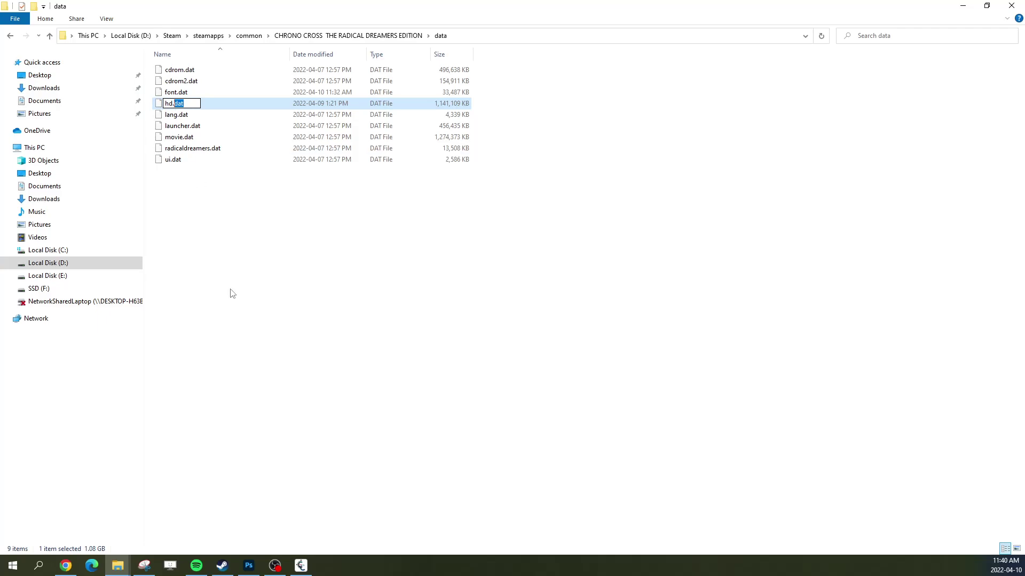
key("Return")
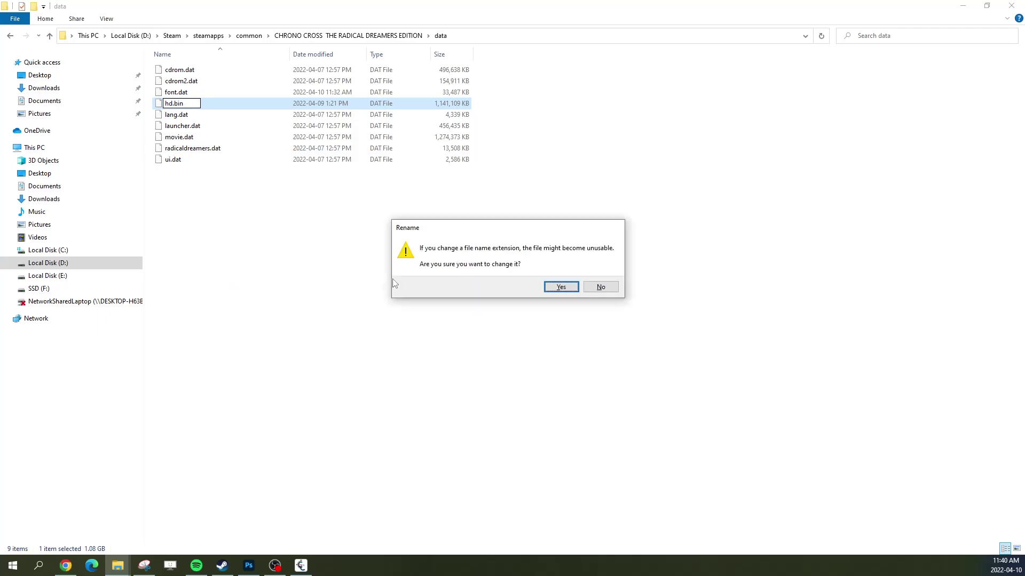
left_click(545, 292)
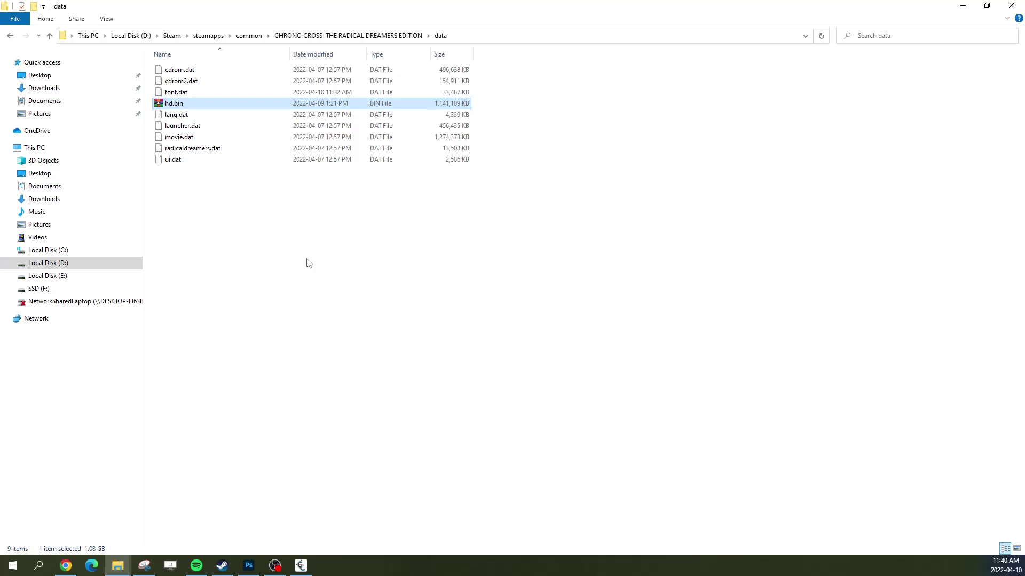
Open the hd.bin archive to examine its folders, then close it.
double_click(182, 104)
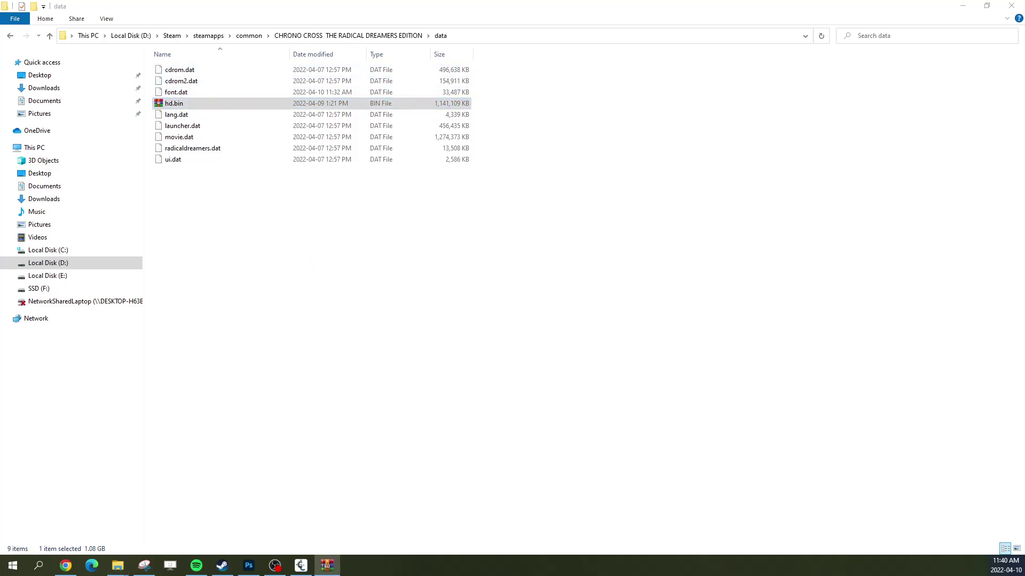
left_click_drag(225, 110, 313, 106)
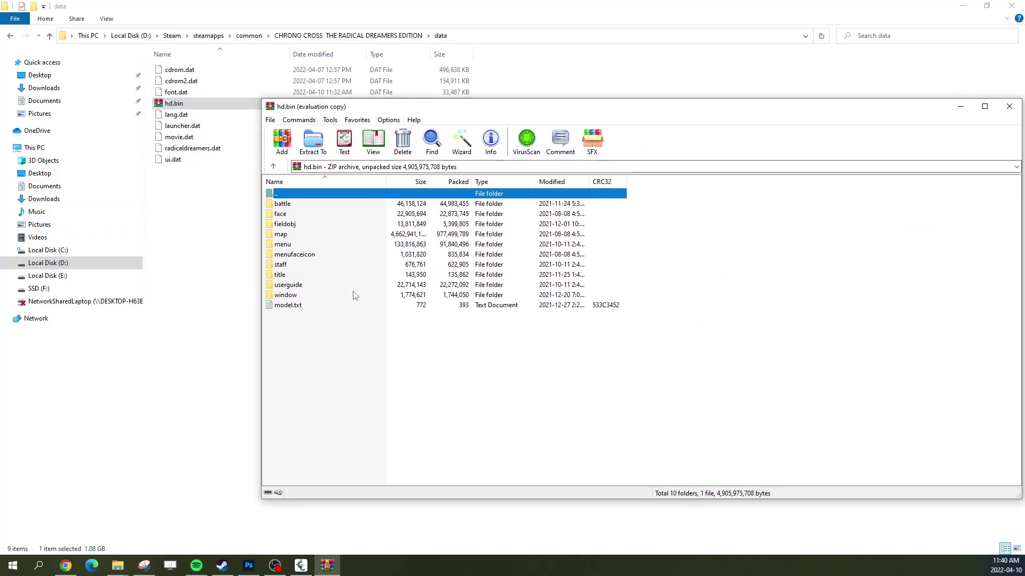
mouse_move(338, 355)
left_mouse_down()
mouse_move(278, 196)
mouse_move(341, 374)
left_mouse_up()
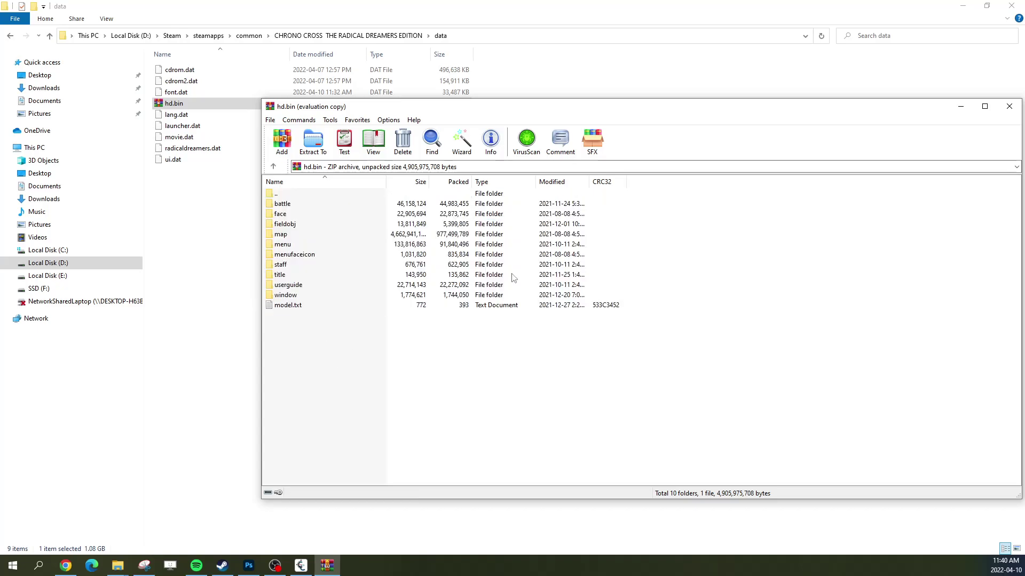
left_click(1010, 107)
Rename hd.bin back to hd.dat and accept the extension change.
right_click(186, 107)
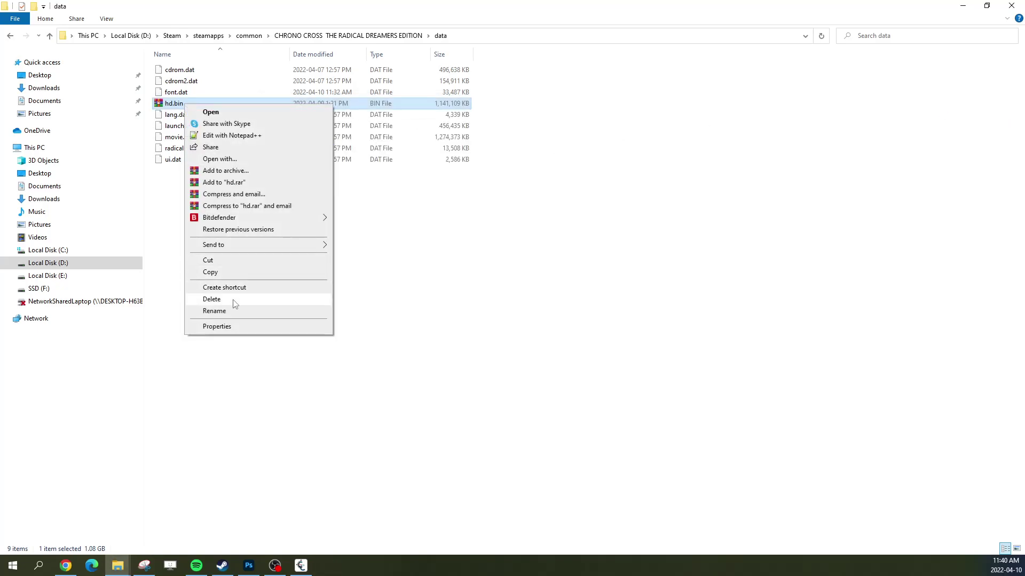
left_click(214, 311)
left_click(188, 104)
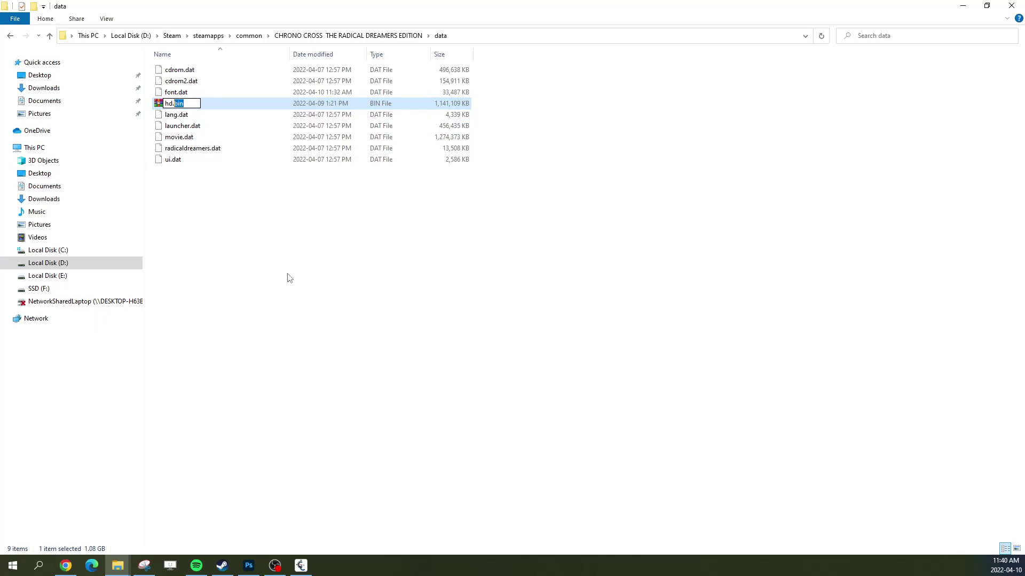
key("Return")
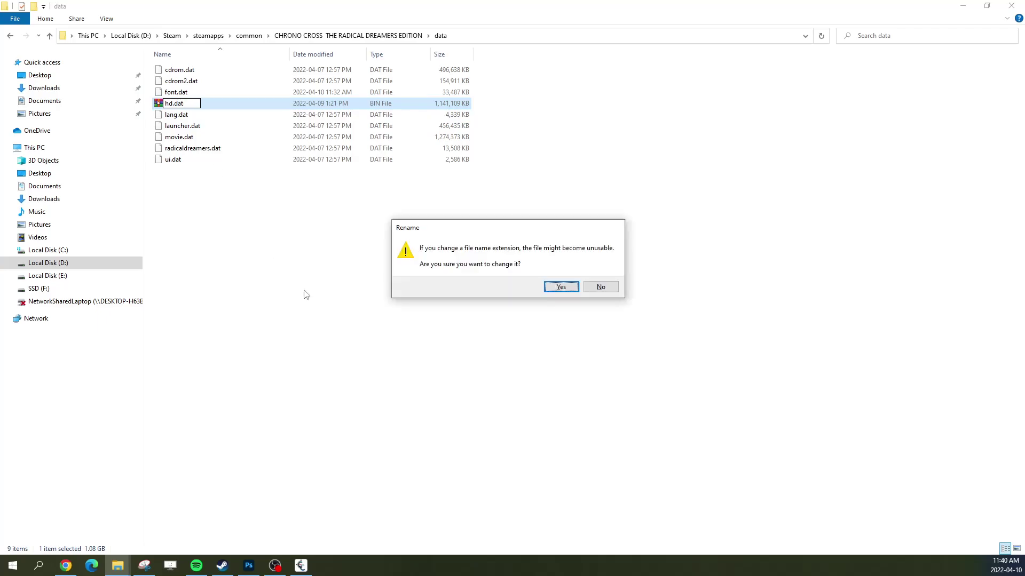
left_click(561, 288)
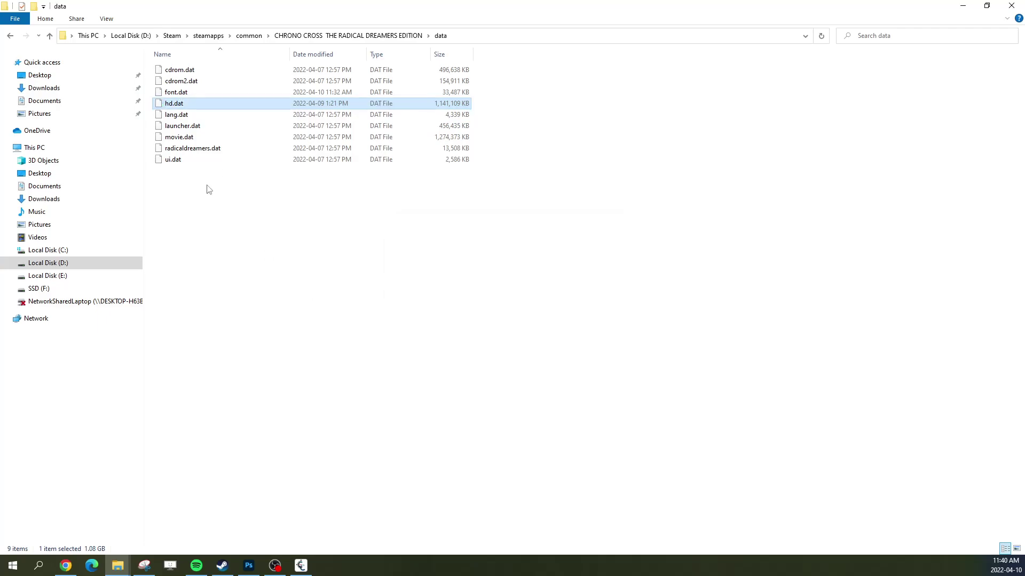
left_click(348, 209)
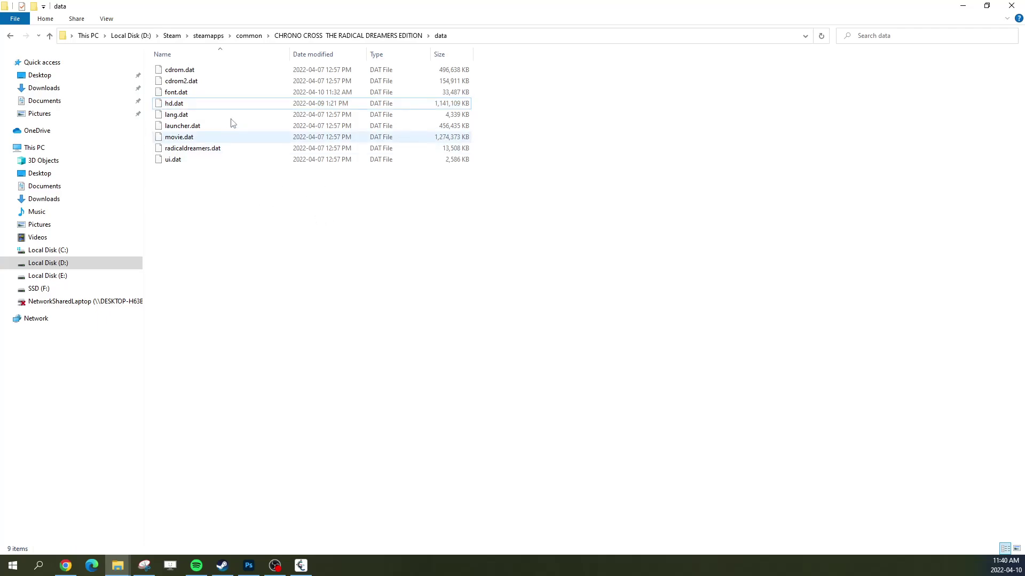
Rename font.dat in the game's data folder to font.bin and accept the extension change.
left_click(176, 93)
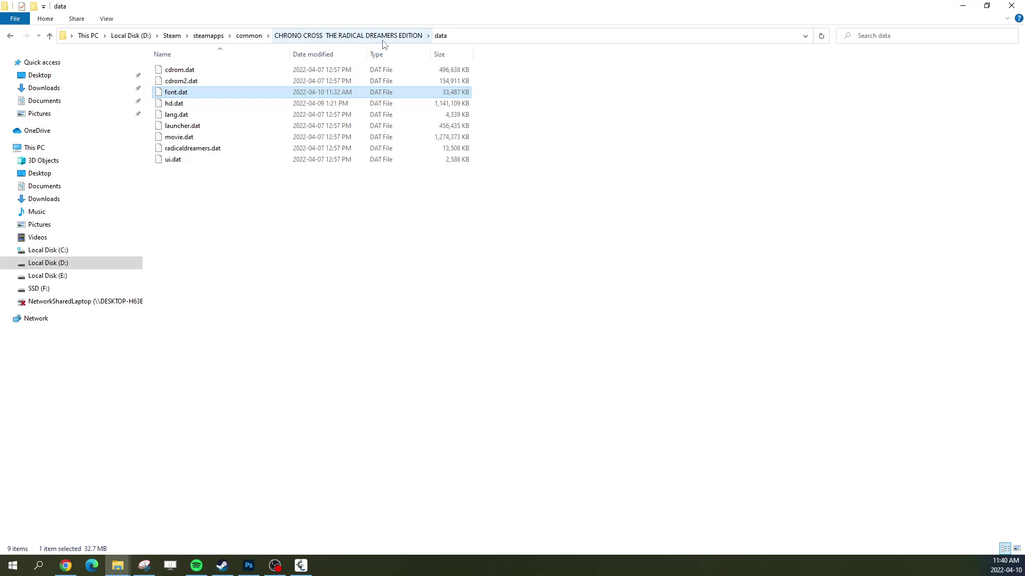
left_click(421, 37)
double_click(197, 71)
left_click(215, 94)
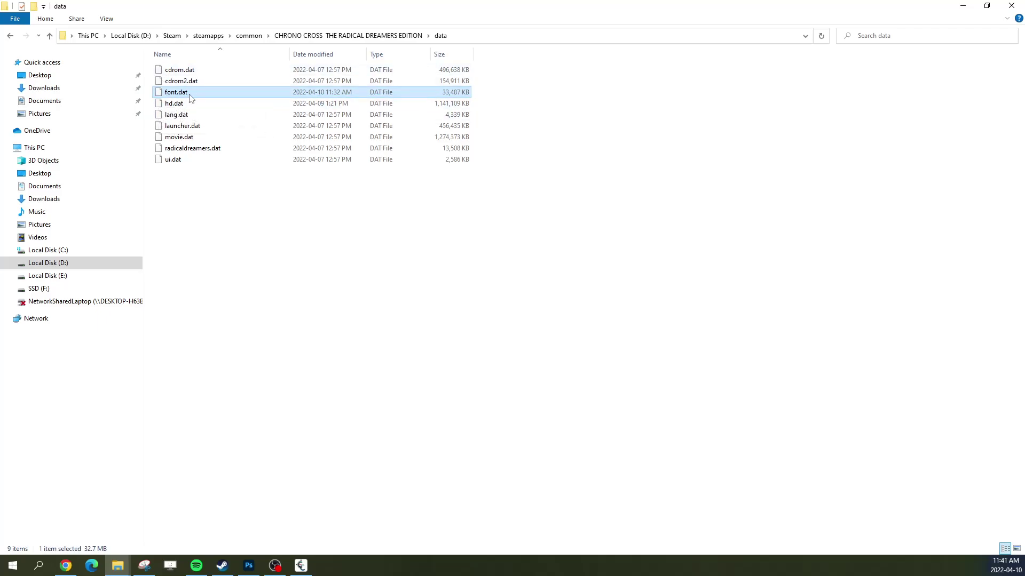
right_click(204, 95)
left_click(246, 288)
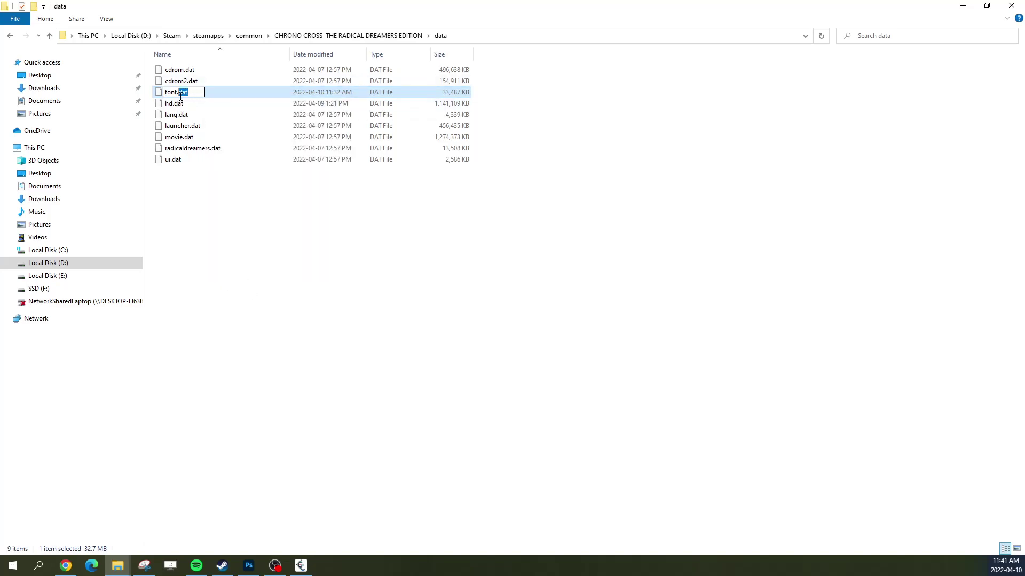
key("Return")
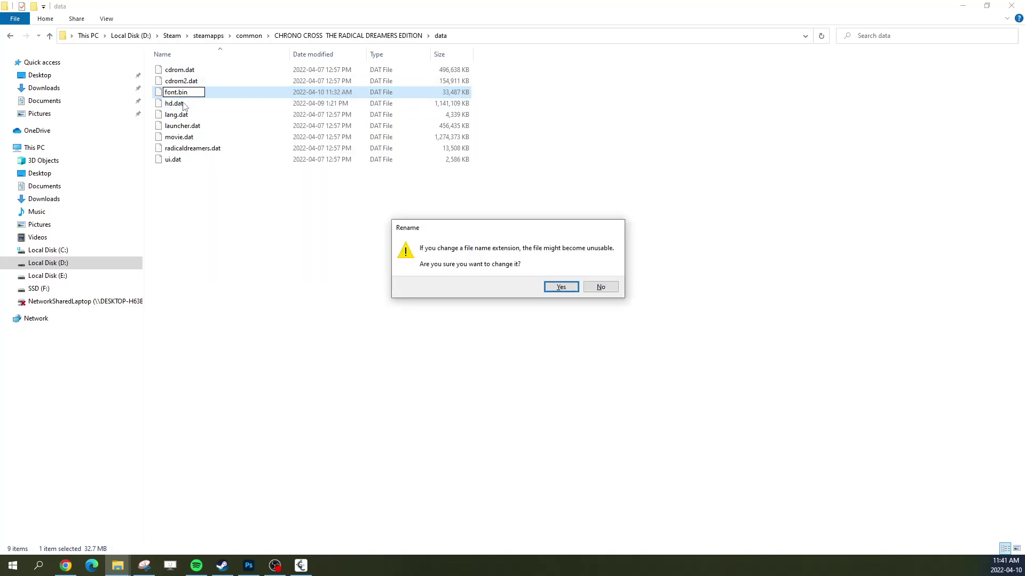
left_click(560, 287)
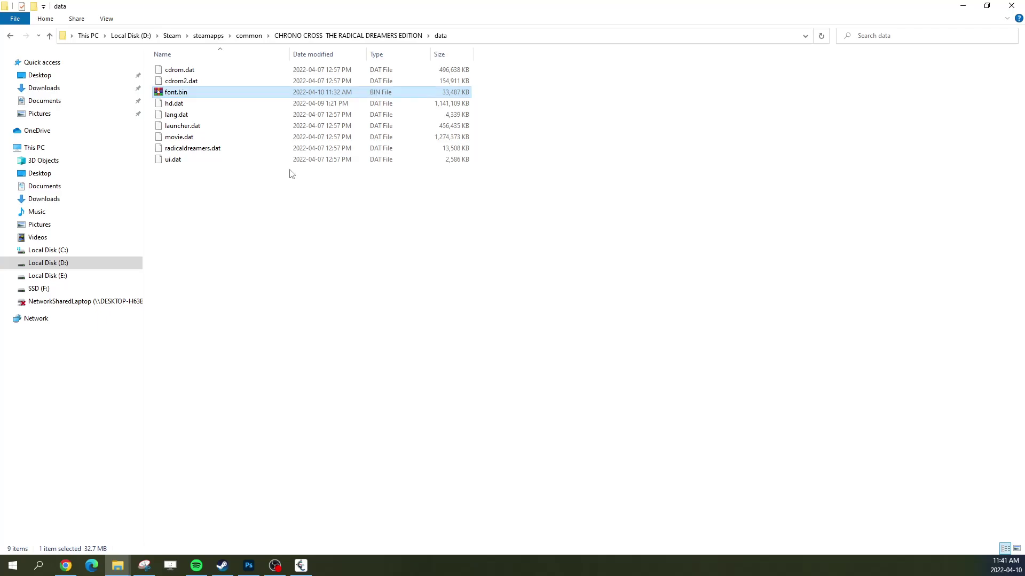
Open the font.bin archive in WinRAR and bring up the font folder under ChronoCrossMod\OG in File Explorer.
double_click(227, 92)
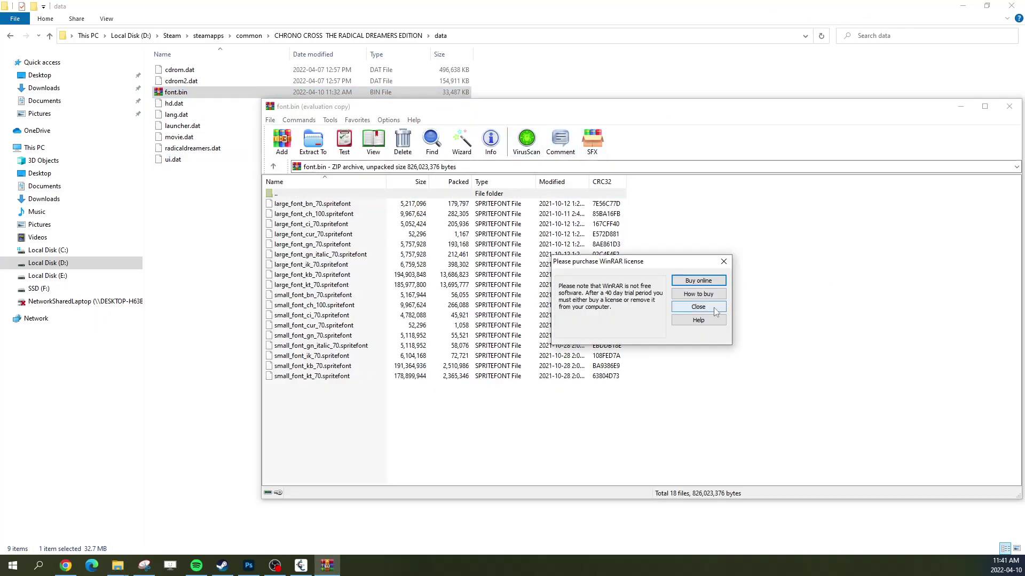
left_click(698, 307)
left_click_drag(293, 9, 487, 177)
left_click(734, 177)
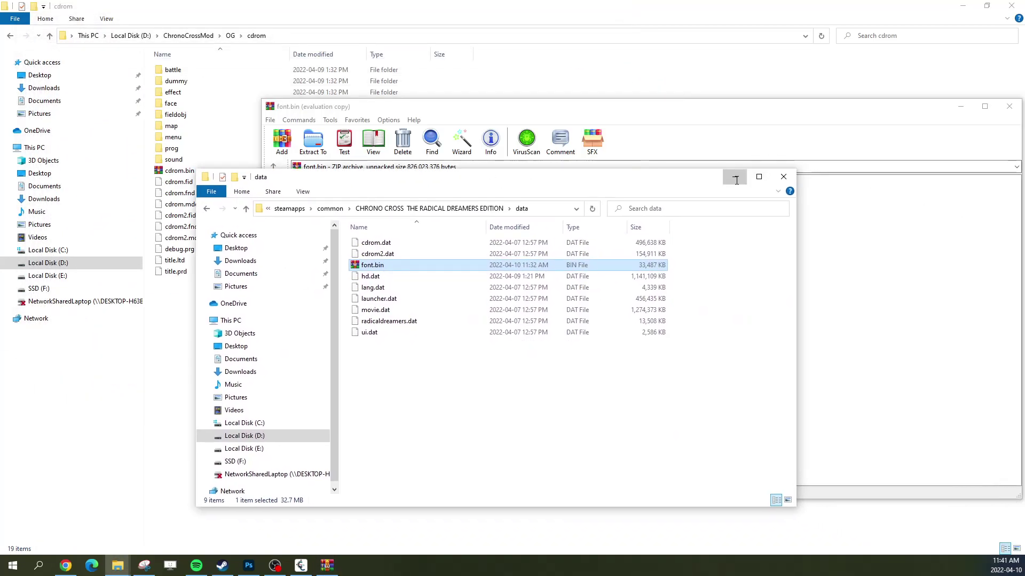
left_click(230, 36)
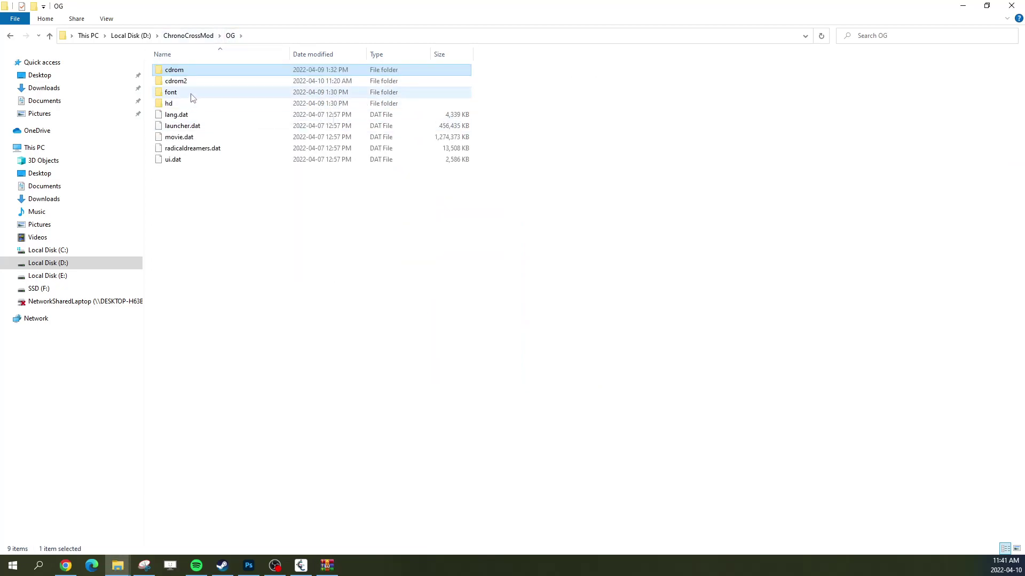
double_click(198, 93)
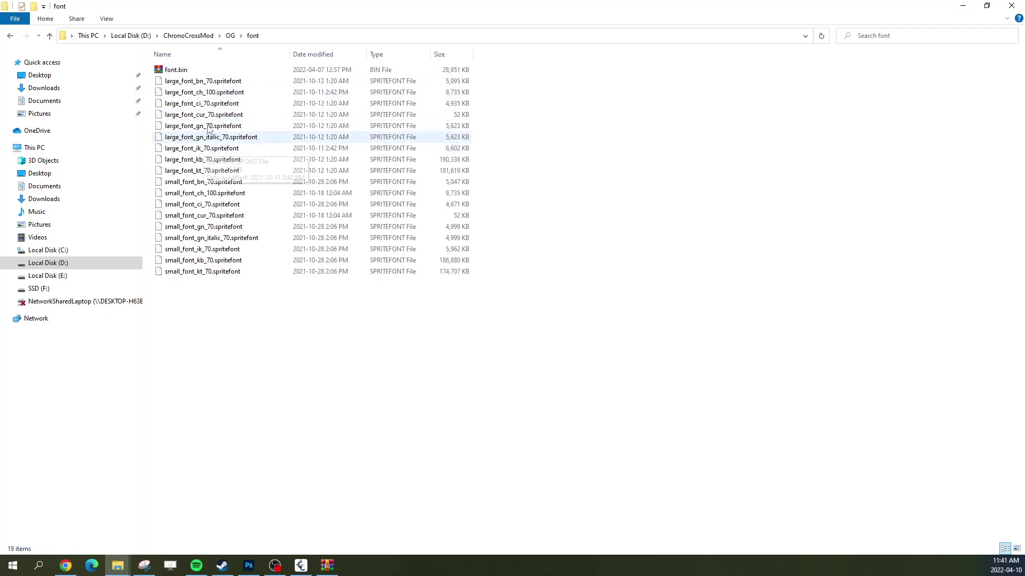
Delete all the spritefont files from the OG\font folder, keeping font.bin.
left_click_drag(276, 318, 147, 60)
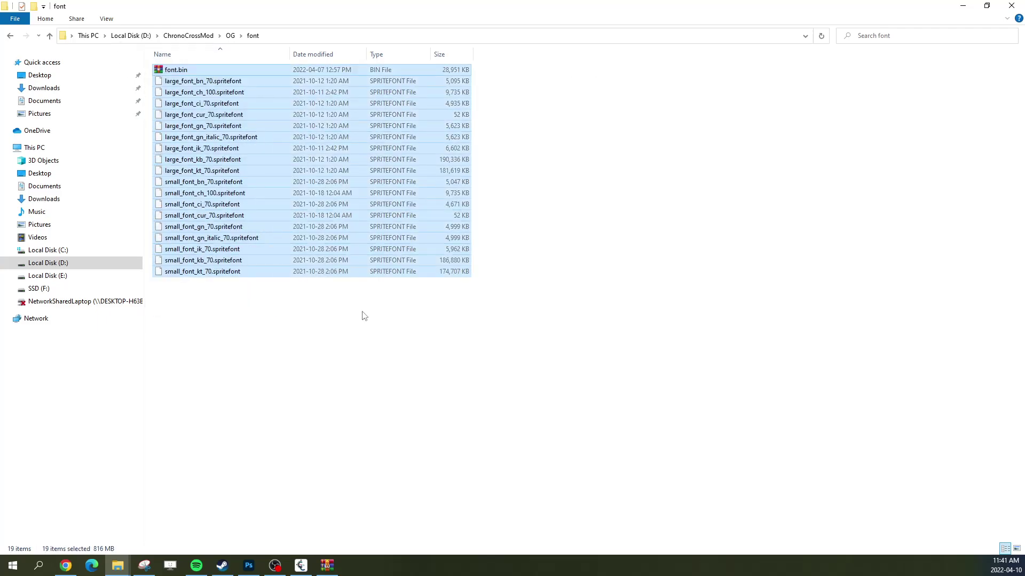
left_click_drag(338, 324, 208, 85)
key("Delete")
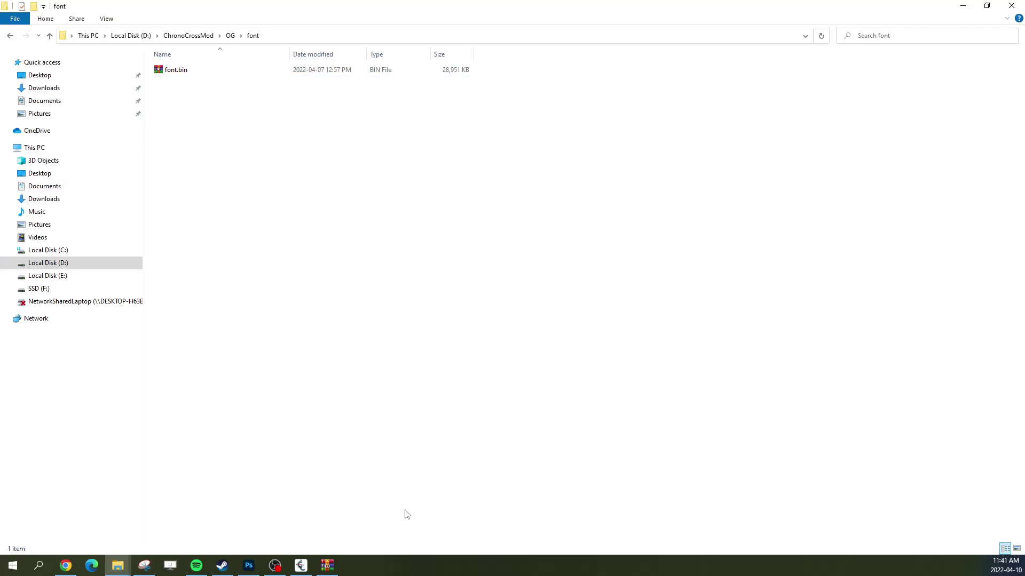
Extract all the spritefont files from the open font.bin archive into the OG\font folder.
left_click(326, 565)
left_click_drag(408, 424, 304, 204)
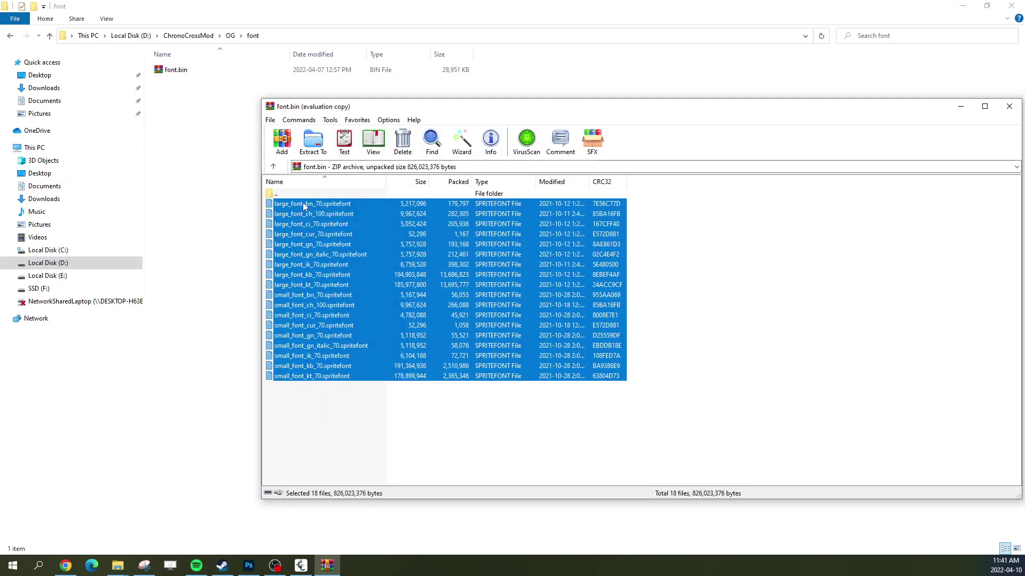
left_click_drag(188, 177, 190, 180)
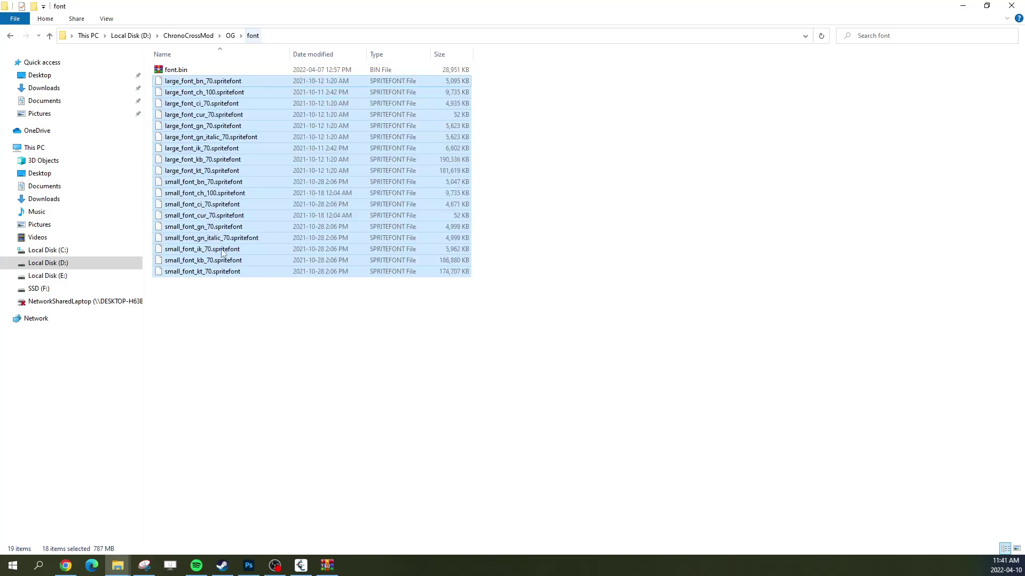
left_click(292, 319)
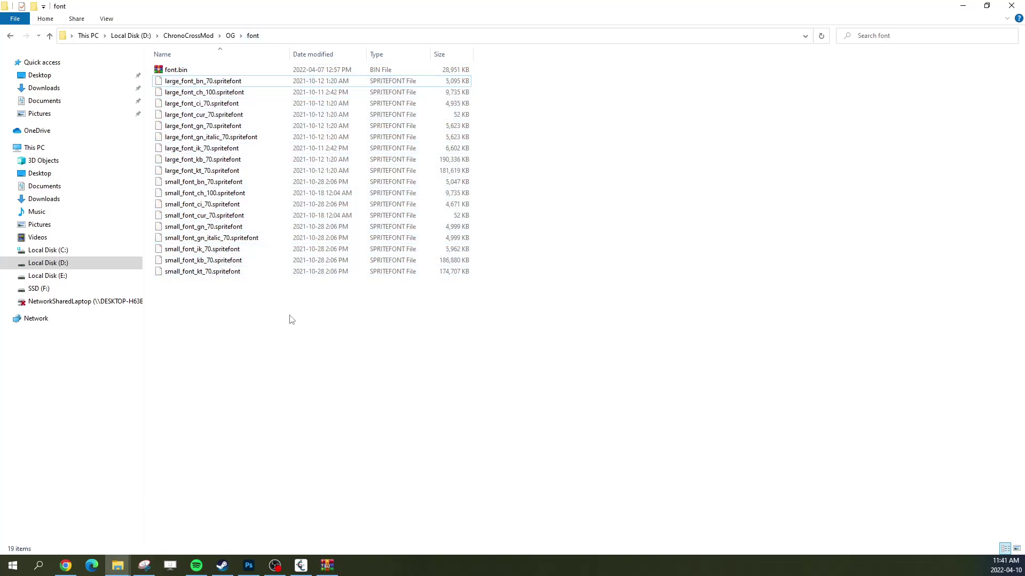
Create a new folder inside the OG\font folder, keeping its default name.
right_click(270, 338)
mouse_move(320, 492)
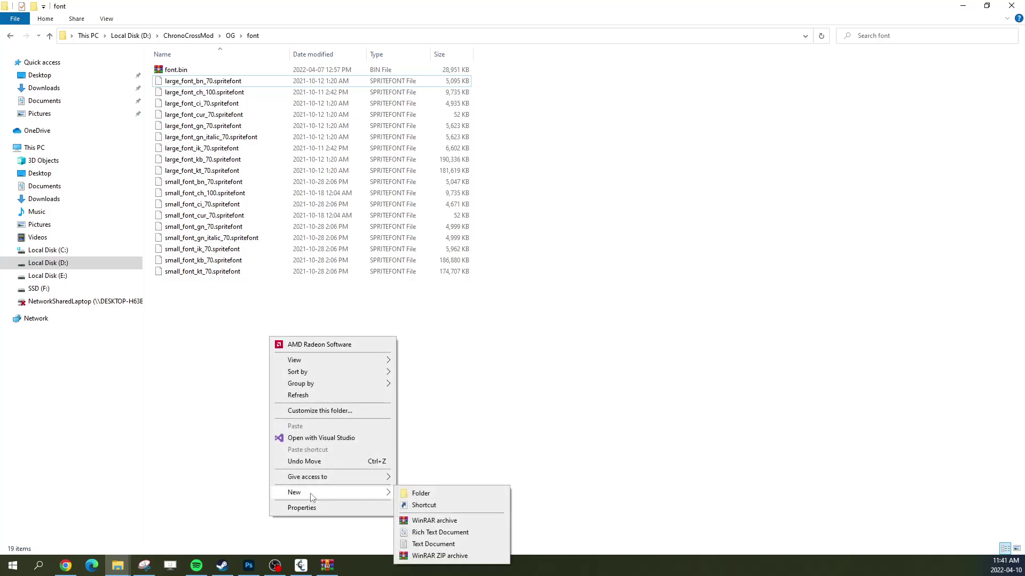
left_click(455, 498)
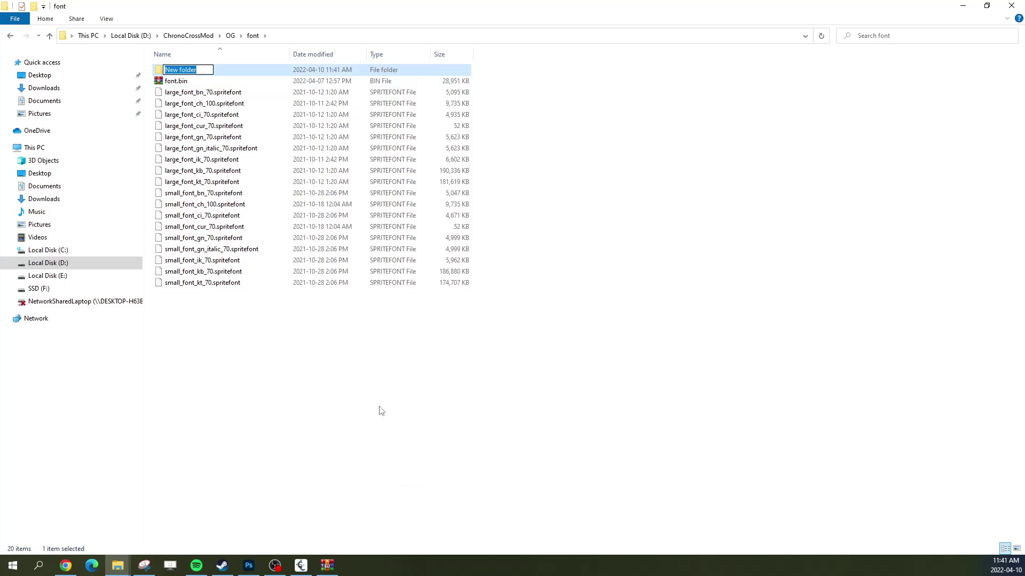
left_click(403, 401)
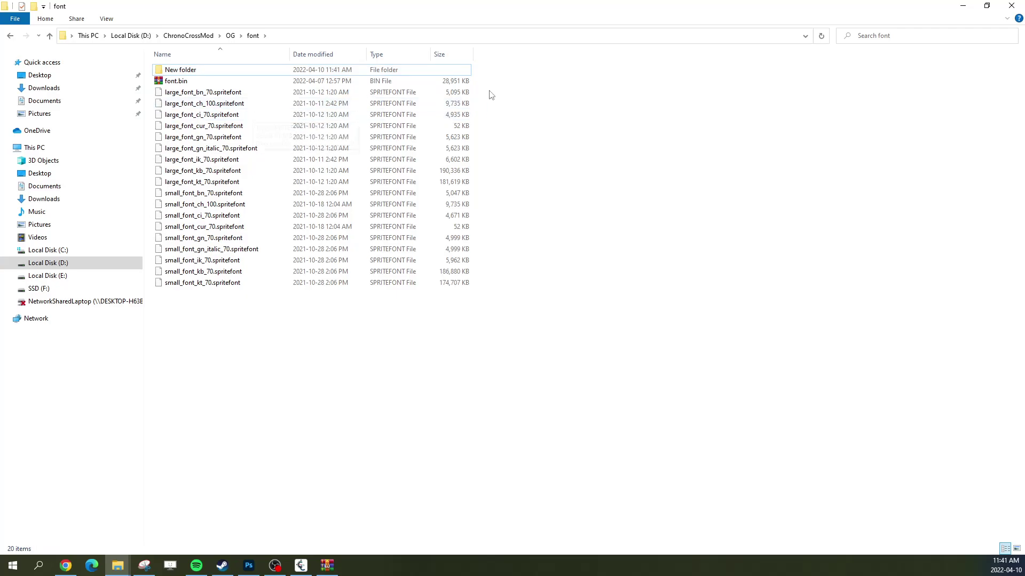
Copy the nine small_font spritefont files from the font folder into New folder.
left_click_drag(464, 102, 186, 184)
left_click_drag(513, 354, 183, 197)
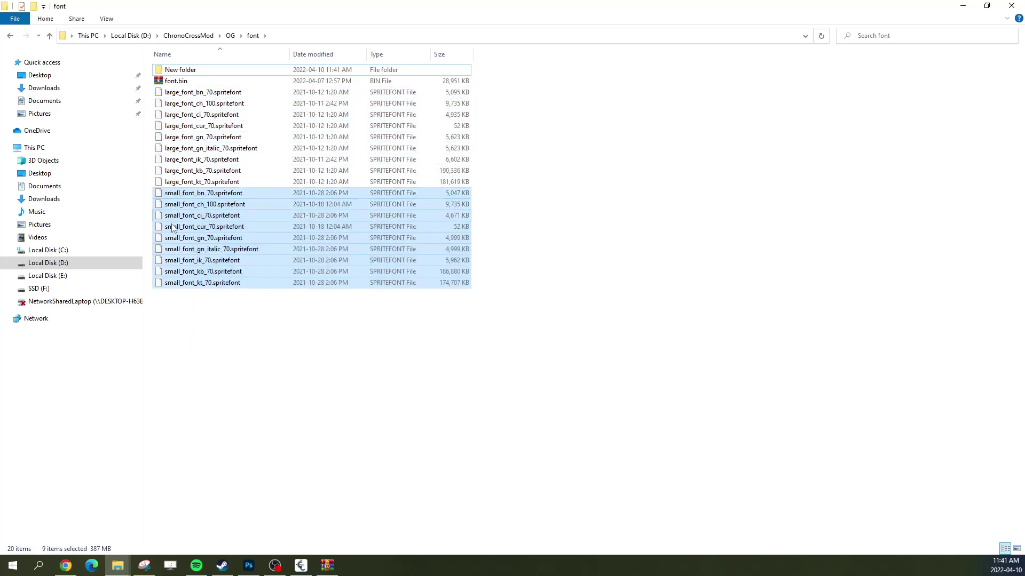
left_click_drag(491, 182, 191, 95)
left_click_drag(419, 352, 183, 197)
left_click_drag(309, 343, 182, 195)
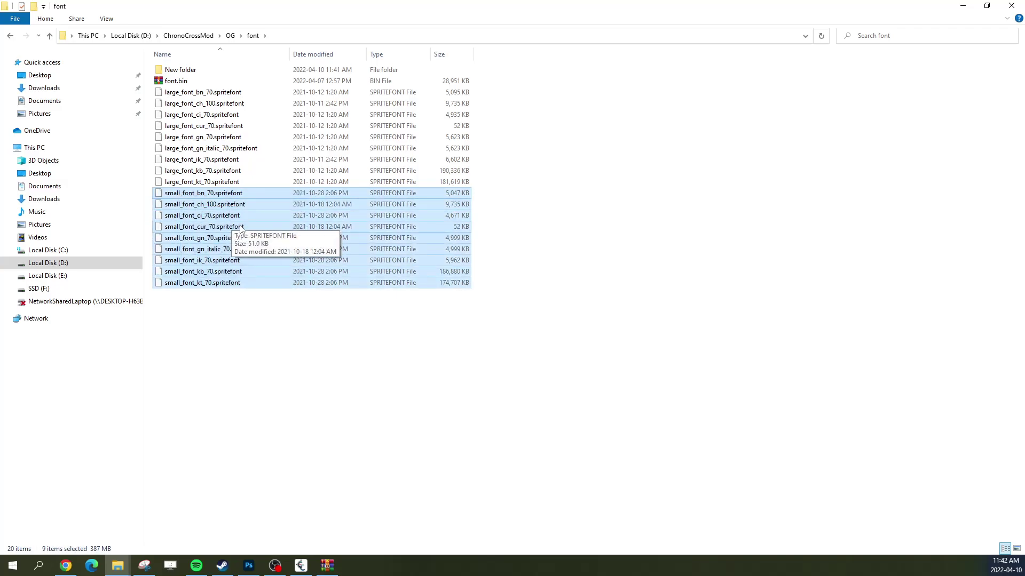
double_click(195, 73)
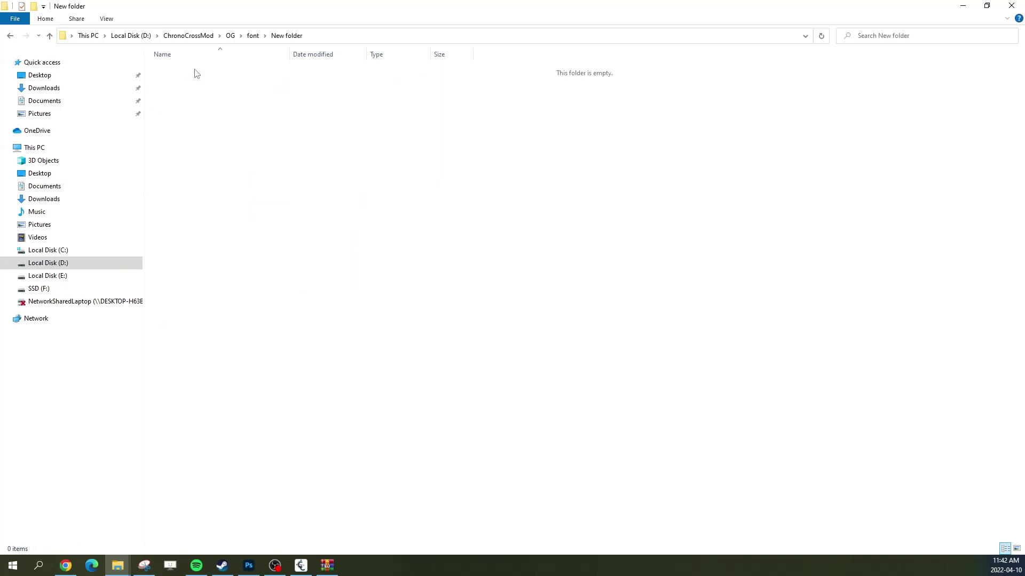
key("ctrl+v")
Rename small_font_bn_70.spritefont in New folder as large_font_bn_70.spritefont.
left_click(280, 224)
left_click(206, 72)
right_click(206, 73)
left_click(252, 266)
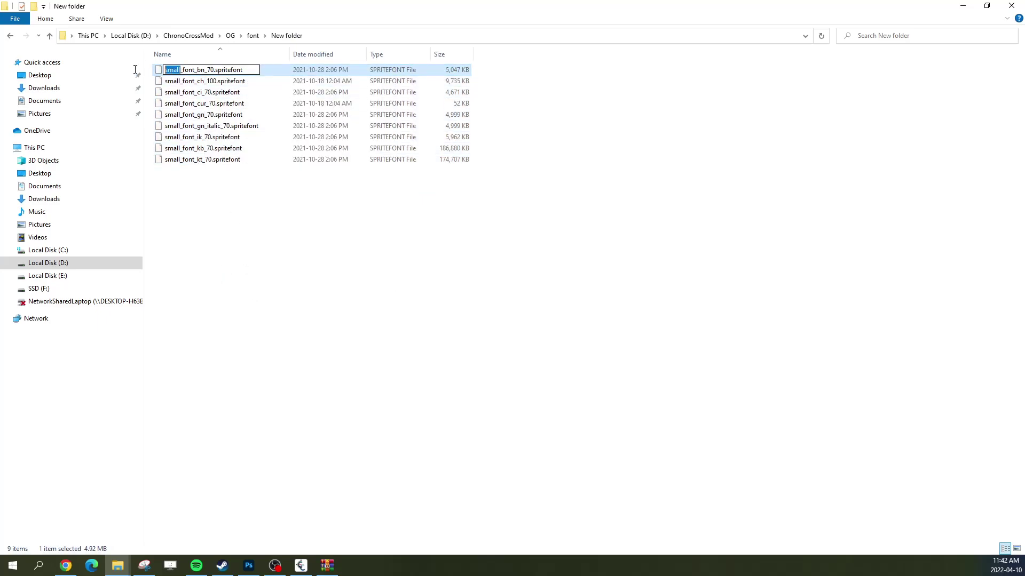
type("large")
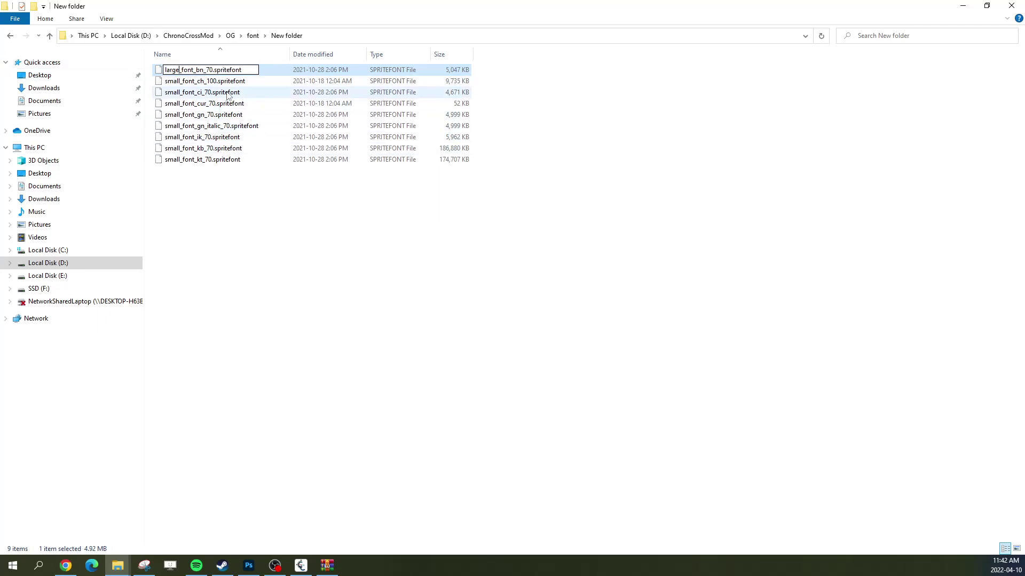
left_click(221, 81)
right_click(221, 81)
left_click(251, 264)
key("ctrl+z")
Rename small_font_ch_100.spritefont as large_font_ch_100.spritefont.
left_click(192, 81)
right_click(191, 80)
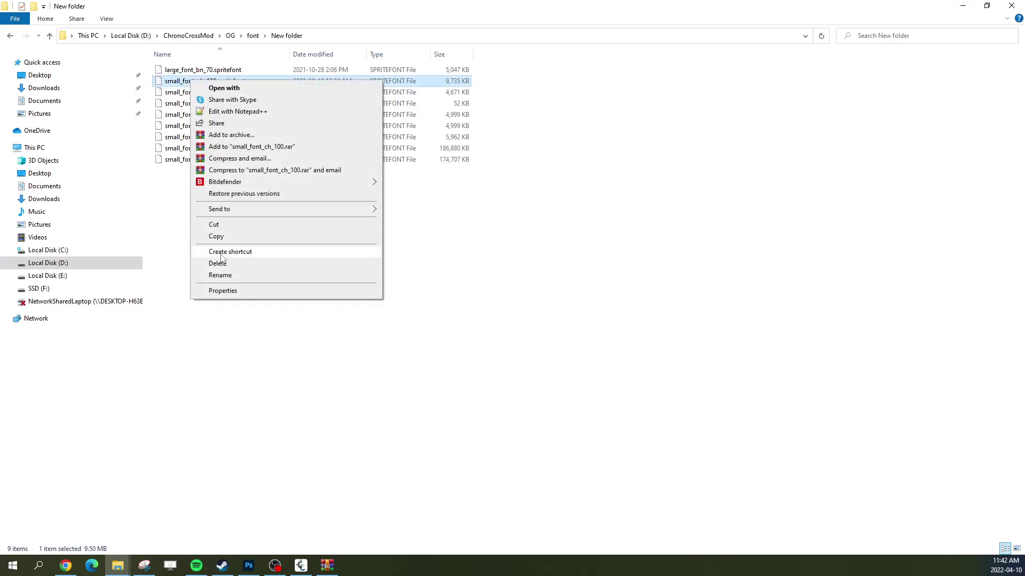
left_click(220, 275)
left_click(181, 81)
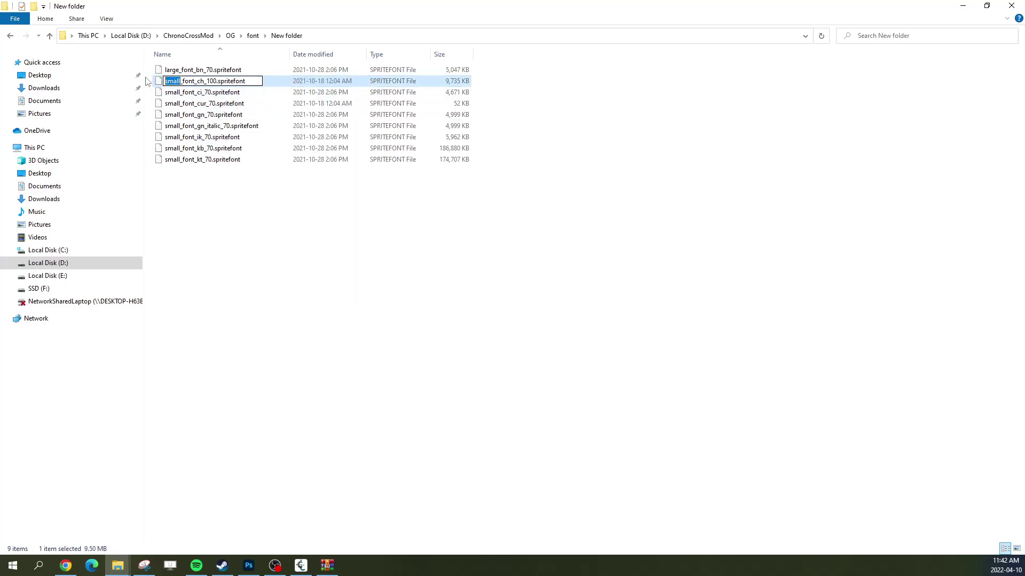
type("large")
Rename small_font_ci_70.spritefont as large_font_ci_70.spritefont.
left_click(196, 93)
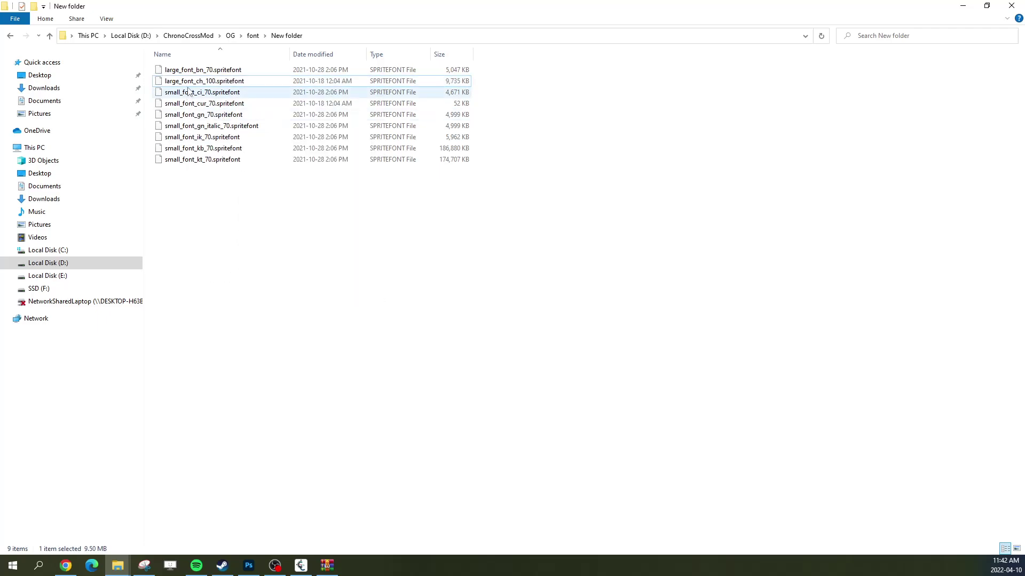
right_click(196, 94)
left_click(220, 286)
left_click(178, 92)
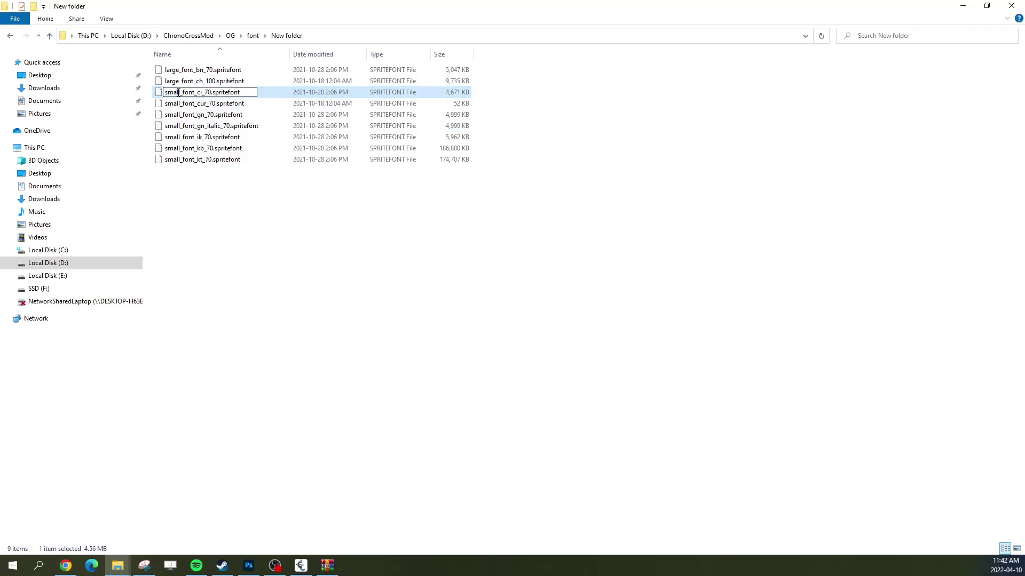
key("BackSpace")
type("large")
Rename small_font_cur_70.spritefont as large_font_cur_70.spritefont.
right_click(230, 103)
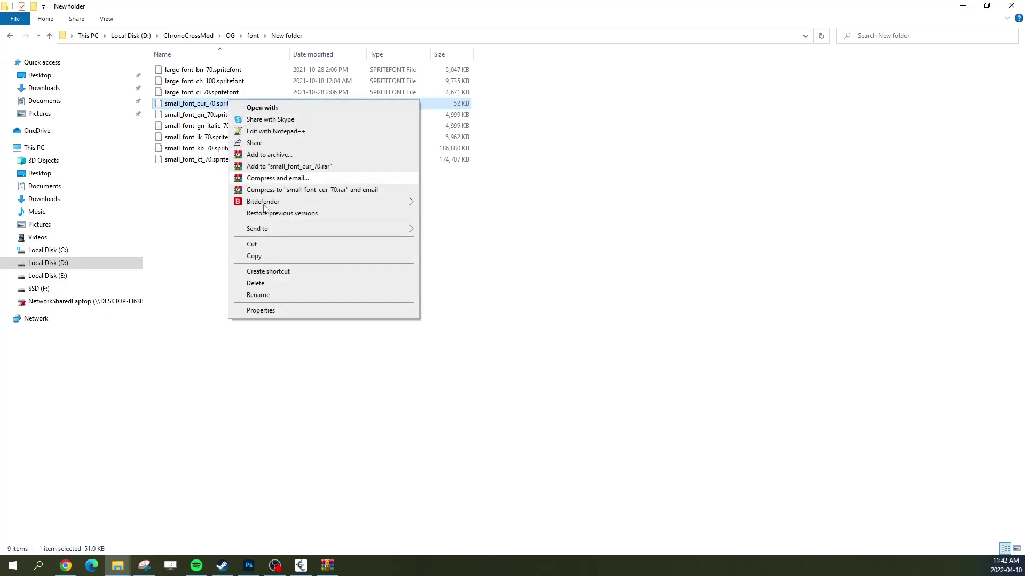
left_click(270, 299)
left_click(184, 103)
left_click_drag(185, 103, 137, 101)
key("BackSpace")
type("large")
Rename small_font_gn_70.spritefont as large_font_gn_70.spritefont.
right_click(180, 115)
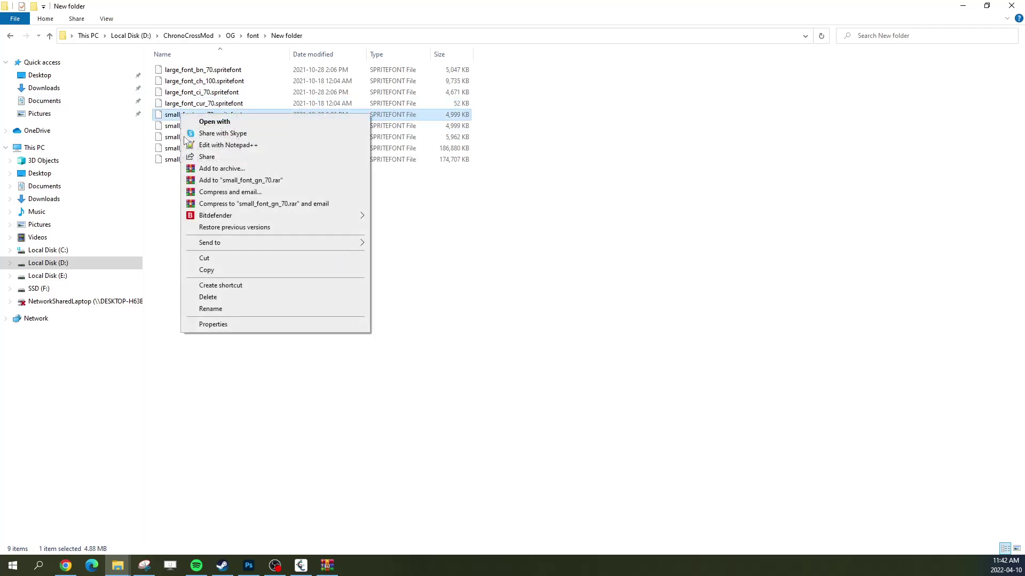
left_click(211, 309)
left_click(175, 116)
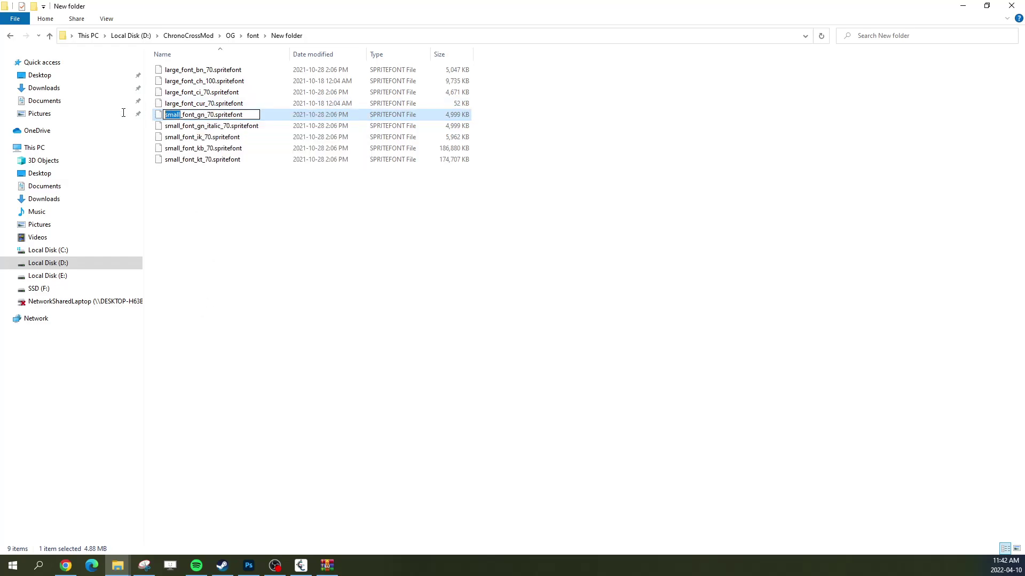
key("BackSpace")
type("large")
Rename small_font_gn_italic_70.spritefont as large_font_gn_italic_70.spritefont.
left_click(208, 127)
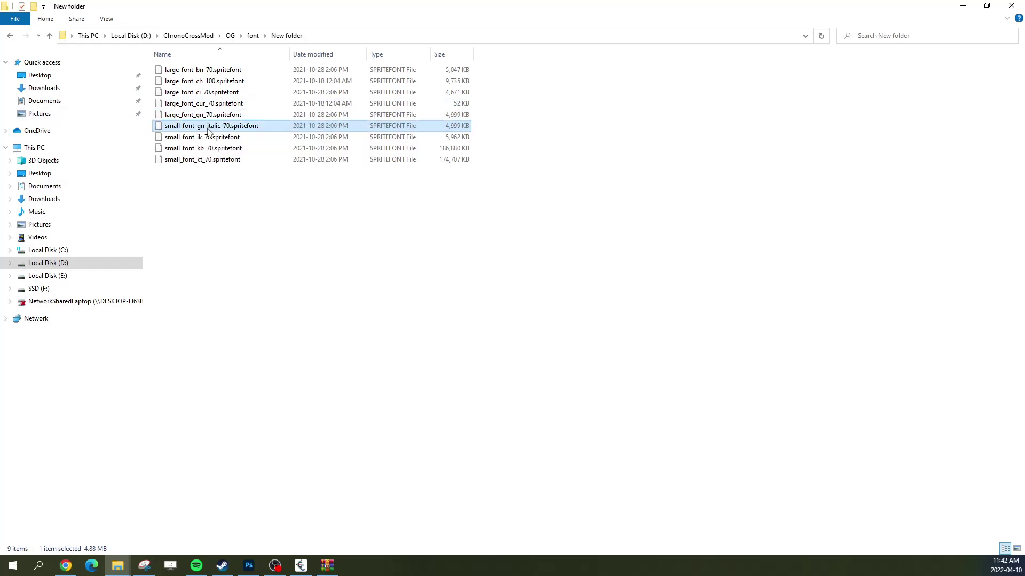
right_click(208, 130)
left_click(213, 320)
left_click_drag(180, 126, 118, 126)
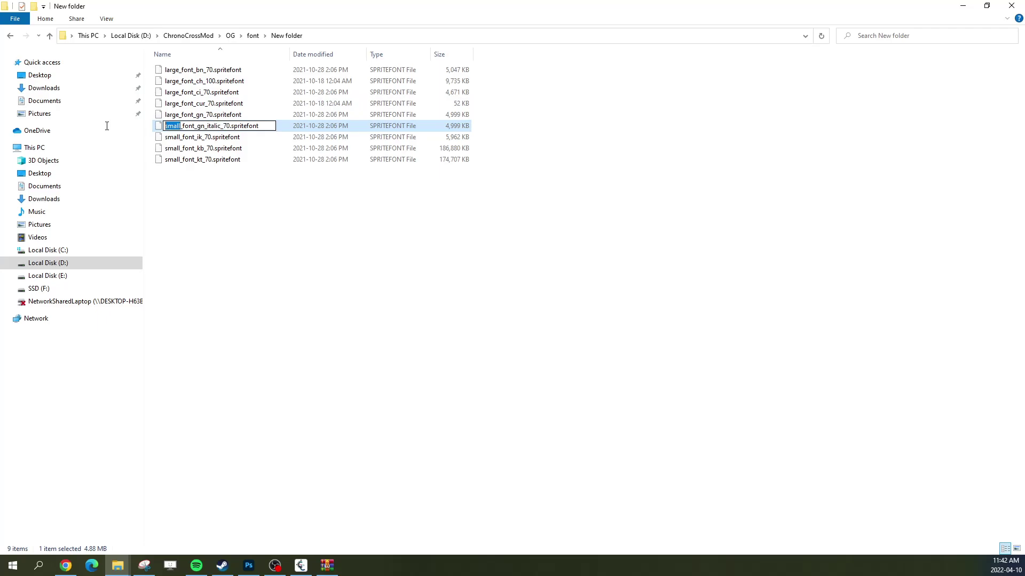
type("large")
Rename small_font_ik_70.spritefont as large_font_ik_70.spritefont.
left_click(208, 137)
right_click(209, 137)
left_click(237, 331)
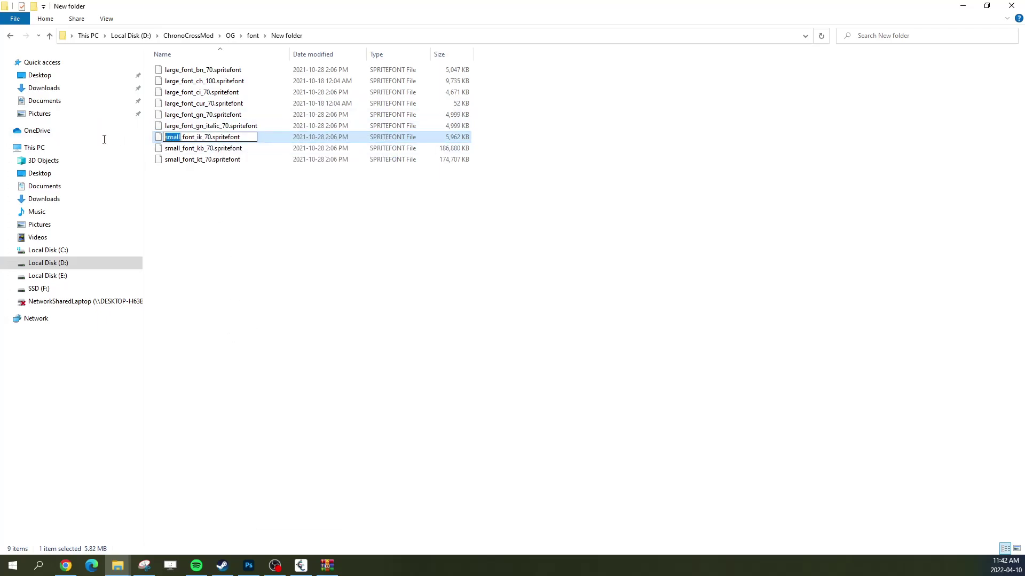
type("large")
Rename small_font_kb_70.spritefont as large_font_kb_70.spritefont.
left_click(208, 149)
right_click(207, 150)
left_click(248, 342)
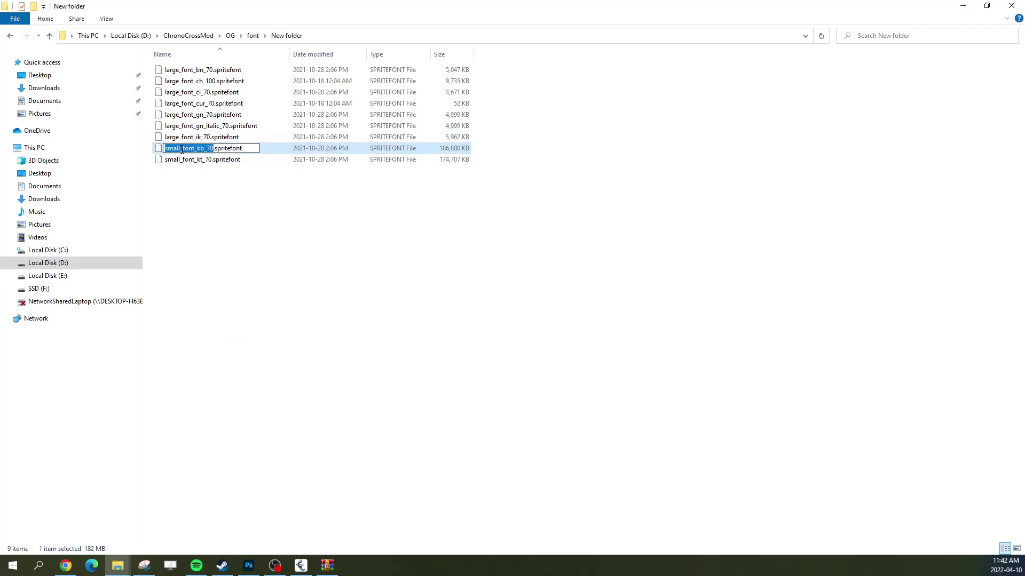
left_click_drag(182, 150, 164, 149)
type("large")
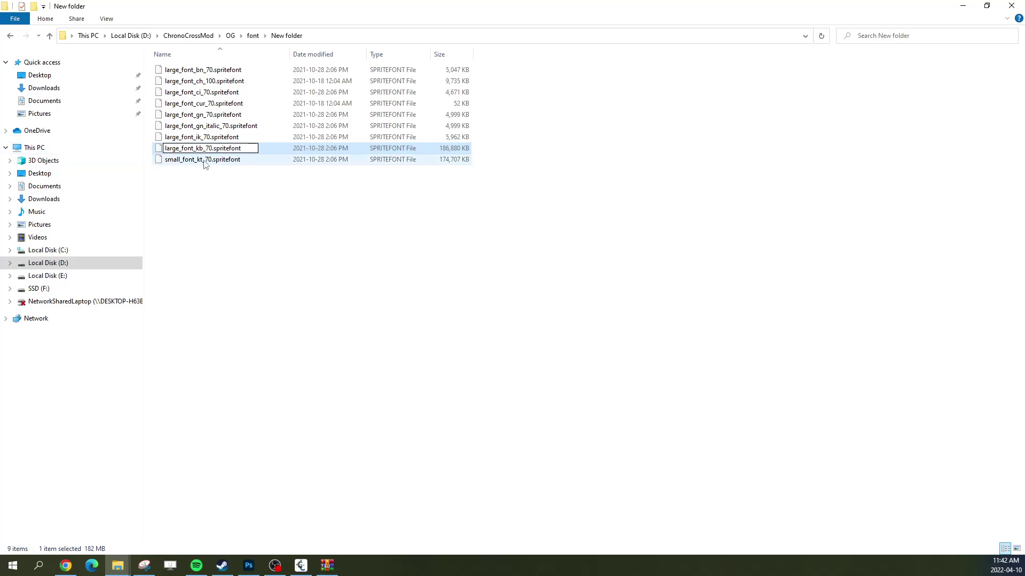
Rename small_font_kt_70.spritefont as large_font_kt_70.spritefont.
left_click(205, 160)
right_click(205, 160)
left_click(228, 352)
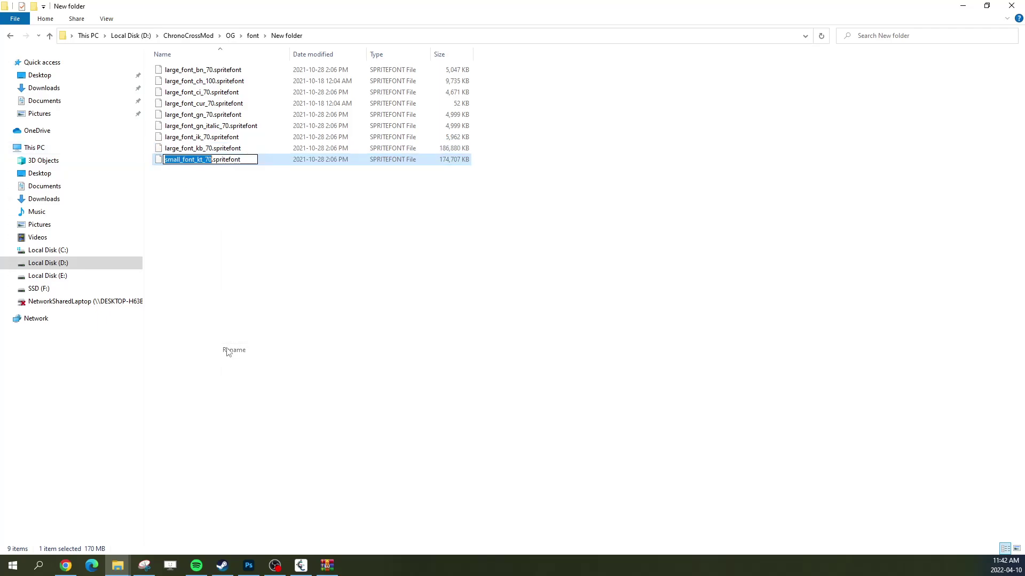
left_click_drag(175, 159, 164, 159)
type("large")
left_click(365, 215)
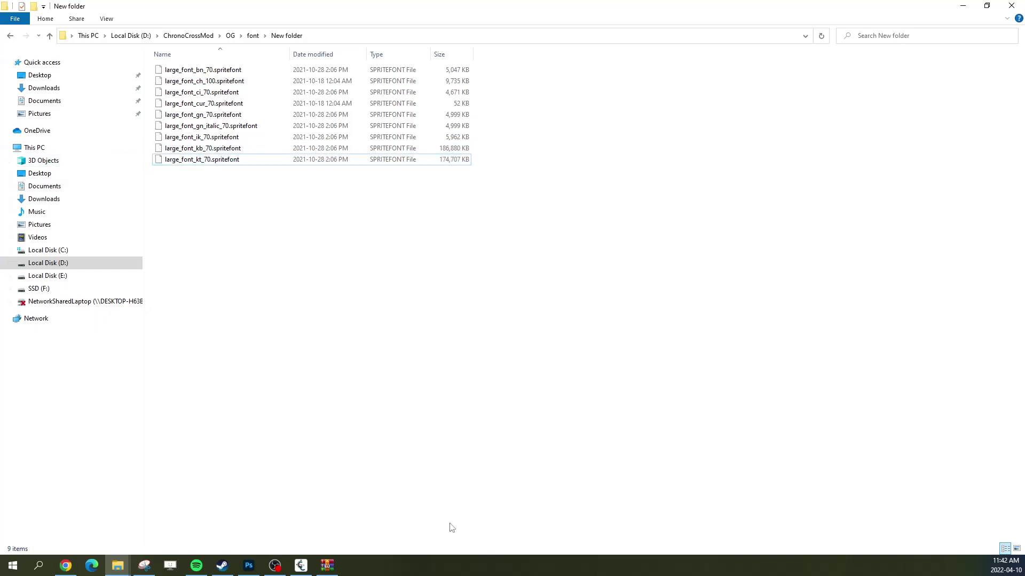
Try to start Chrono Cross from the game launcher, minimizing the WinRAR window with font.bin out of the way.
left_click(301, 565)
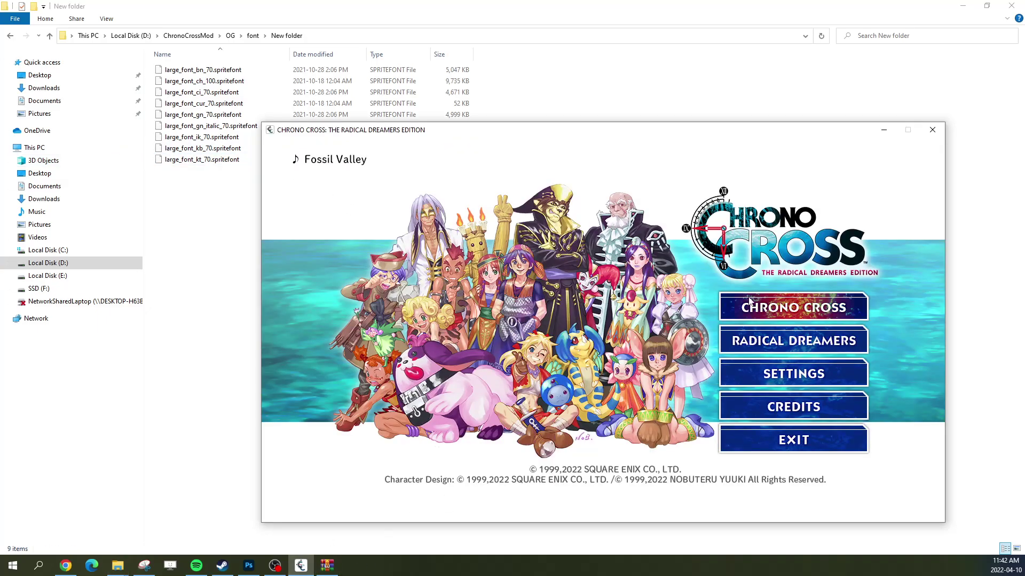
left_click(327, 565)
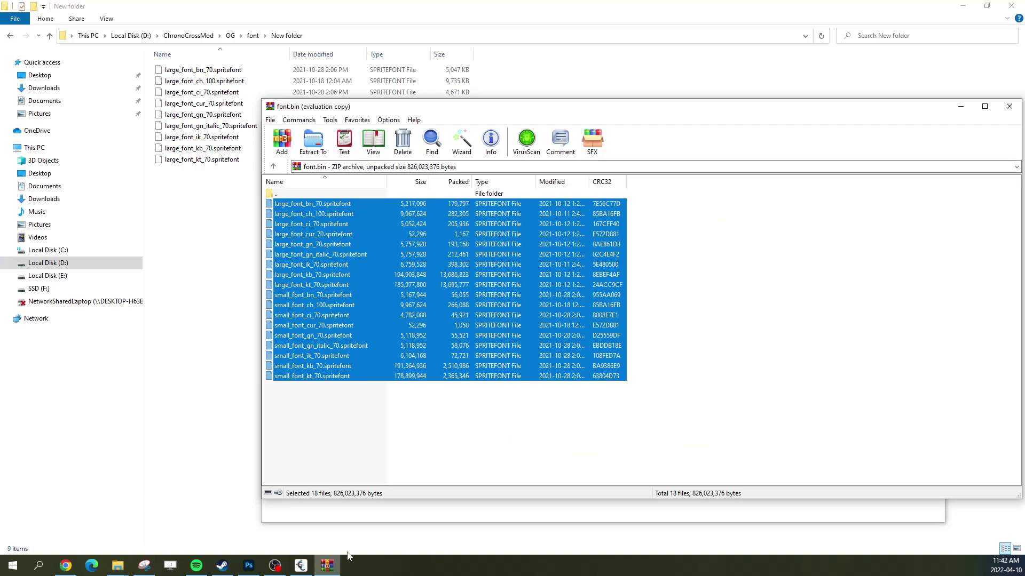
left_click(658, 337)
left_click(961, 108)
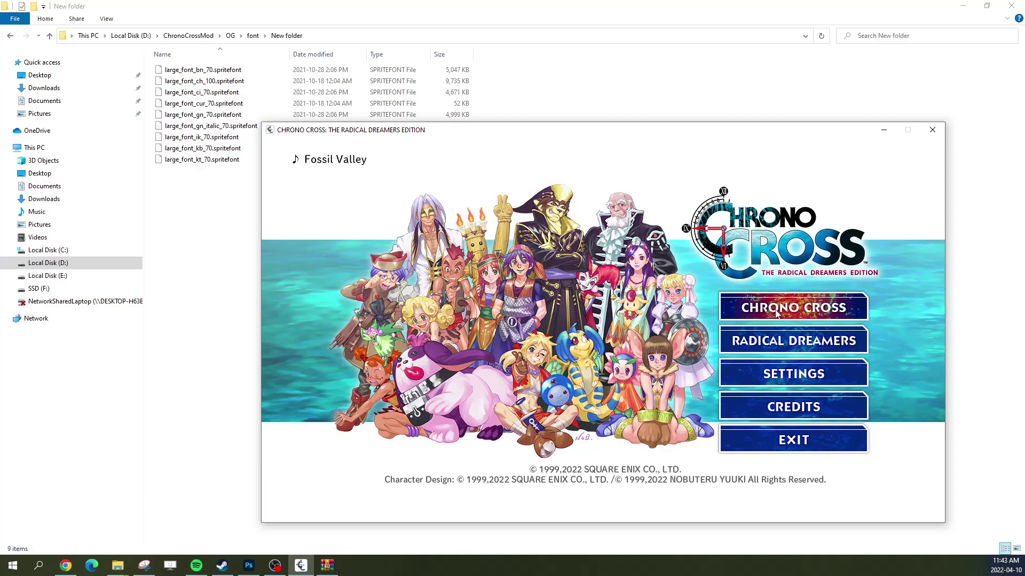
left_click(812, 312)
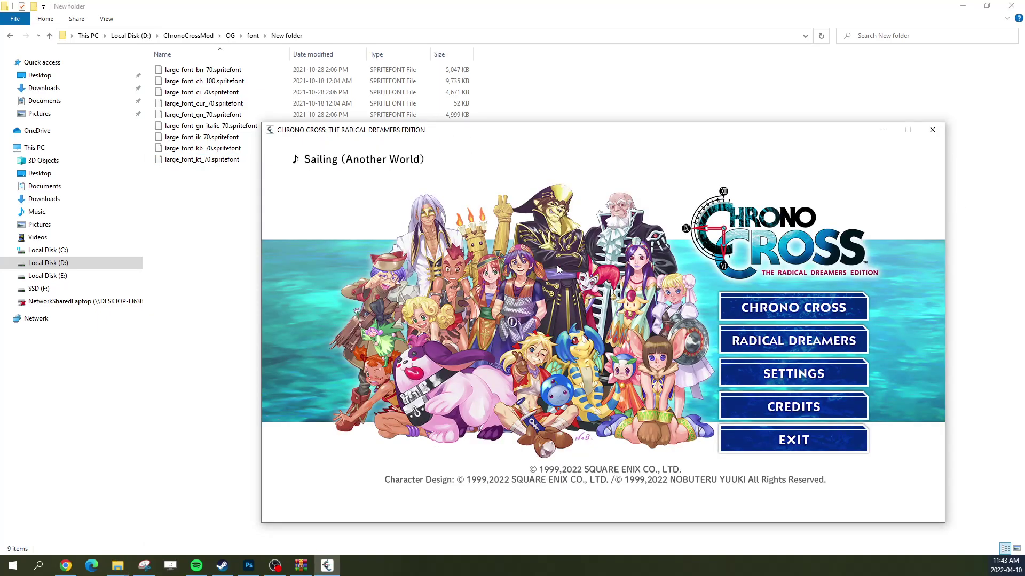
Bring up the font.bin archive in WinRAR and close its window.
left_click(301, 566)
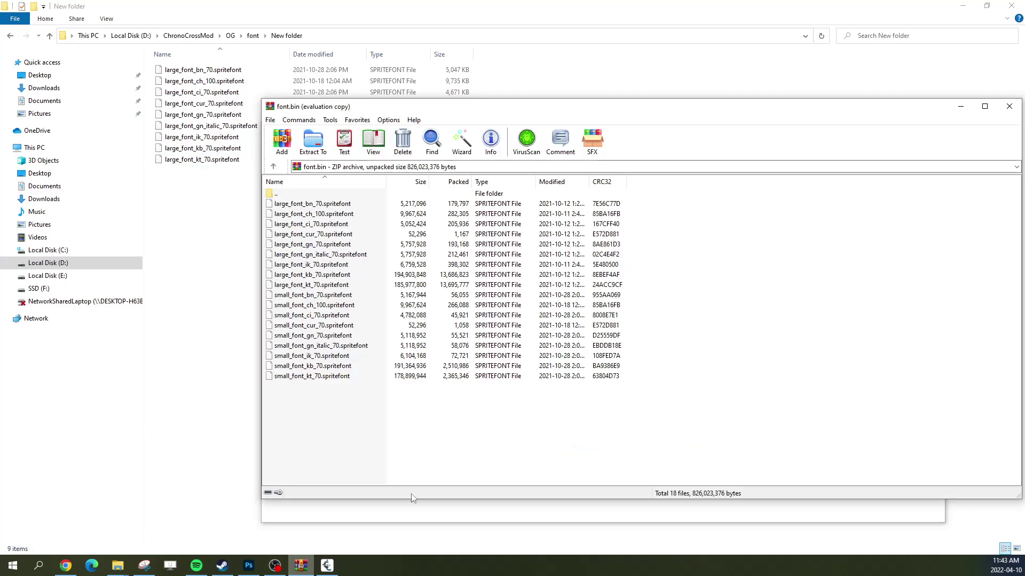
left_click_drag(903, 110, 732, 110)
left_click(839, 108)
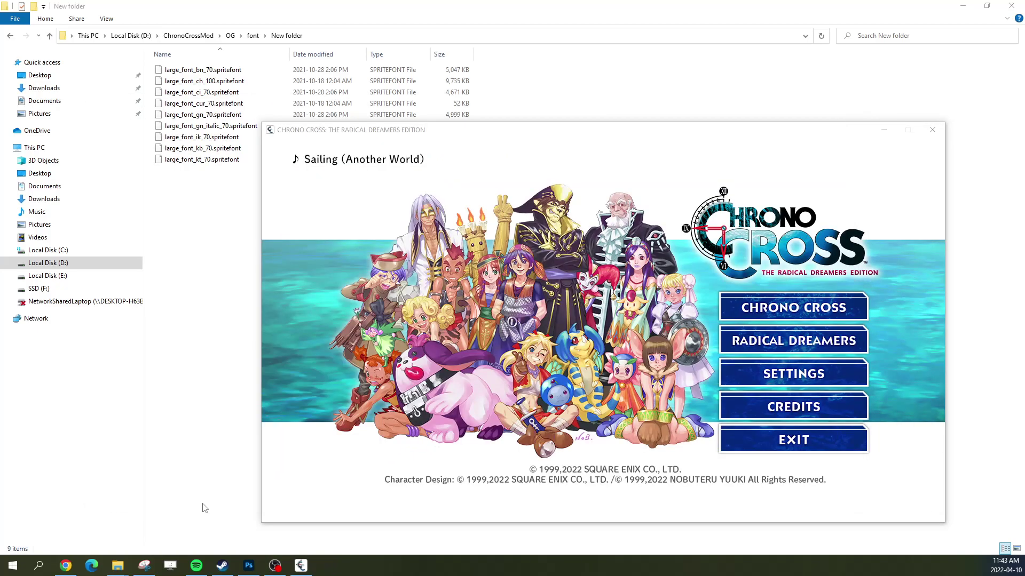
Rename font.bin as font.dat in the game's data folder and minimize that folder window.
mouse_move(118, 565)
left_click(256, 531)
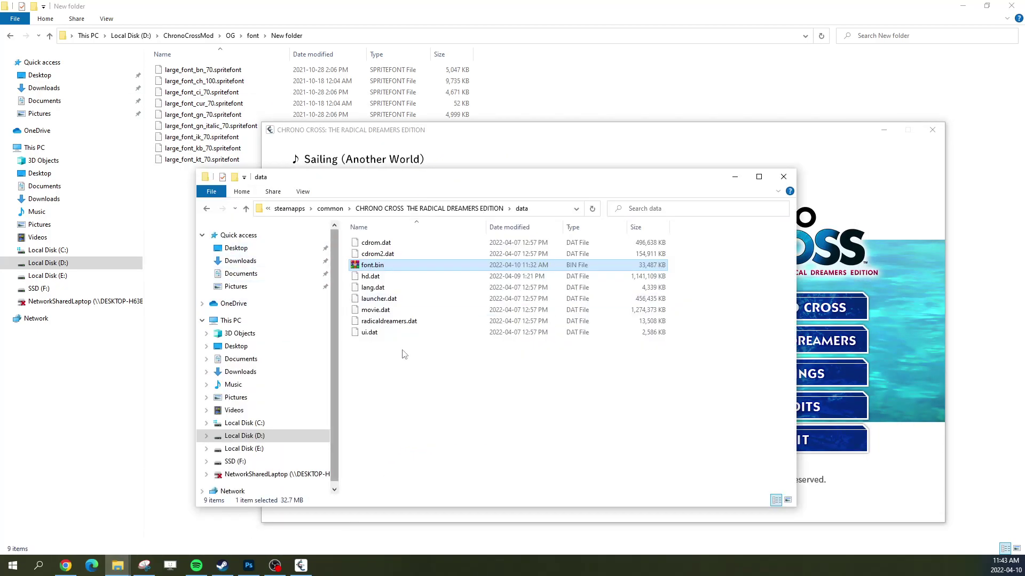
right_click(386, 266)
left_click(415, 474)
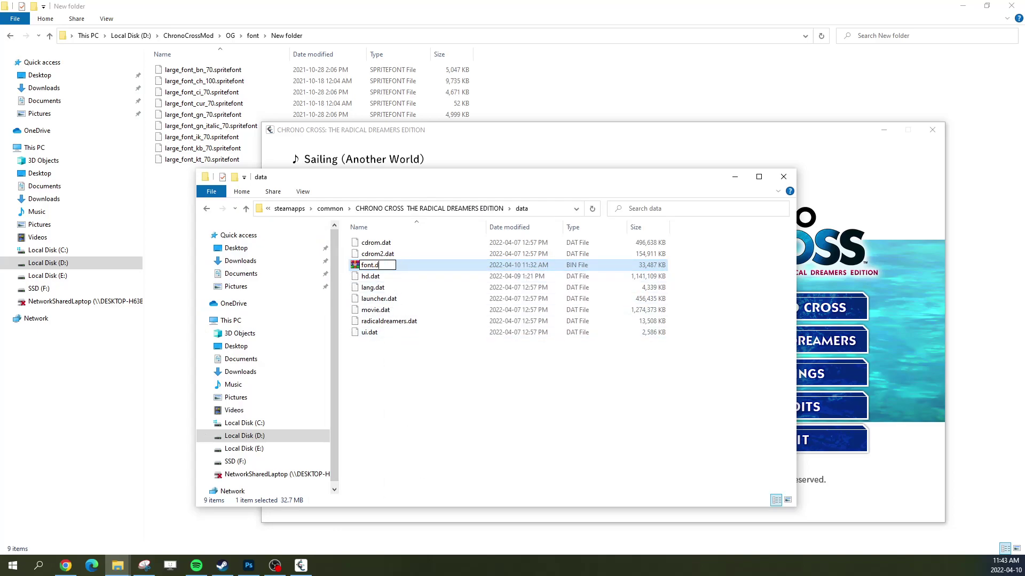
key("Return")
left_click(555, 287)
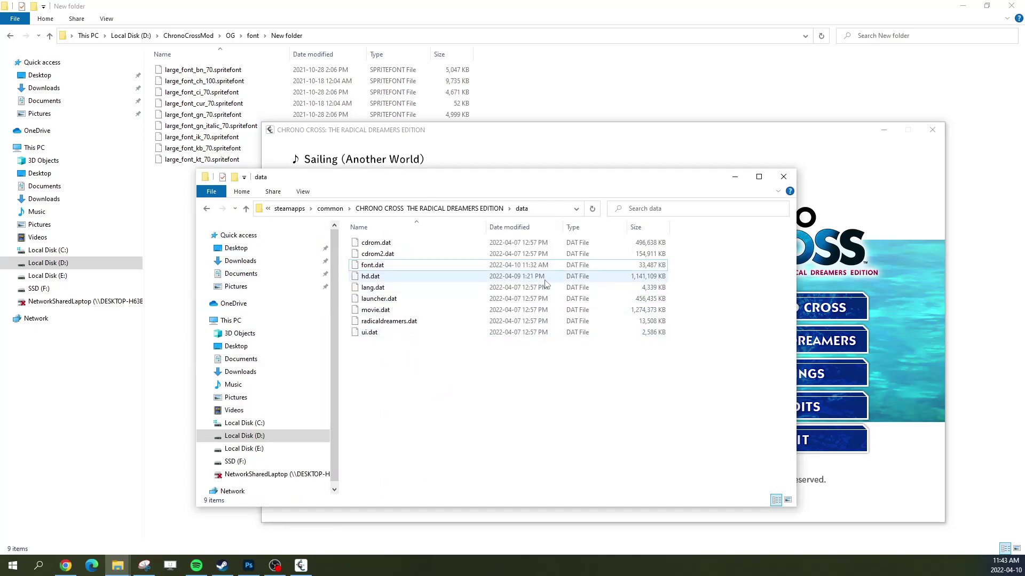
left_click(735, 176)
Start Chrono Cross from the launcher and load the second save file in Slot 1 to check the in-game dialogue font.
left_click(762, 314)
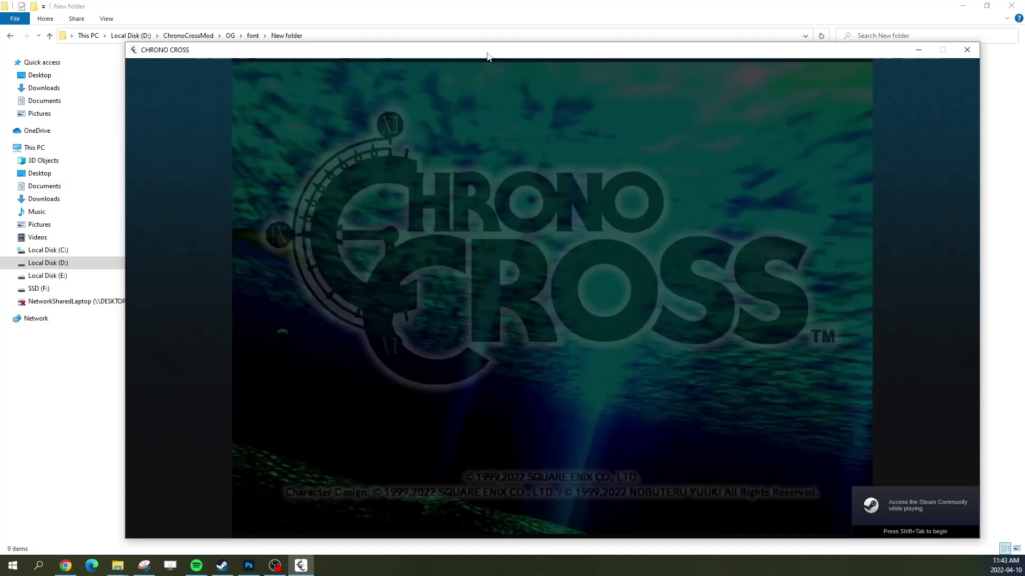
key("Return")
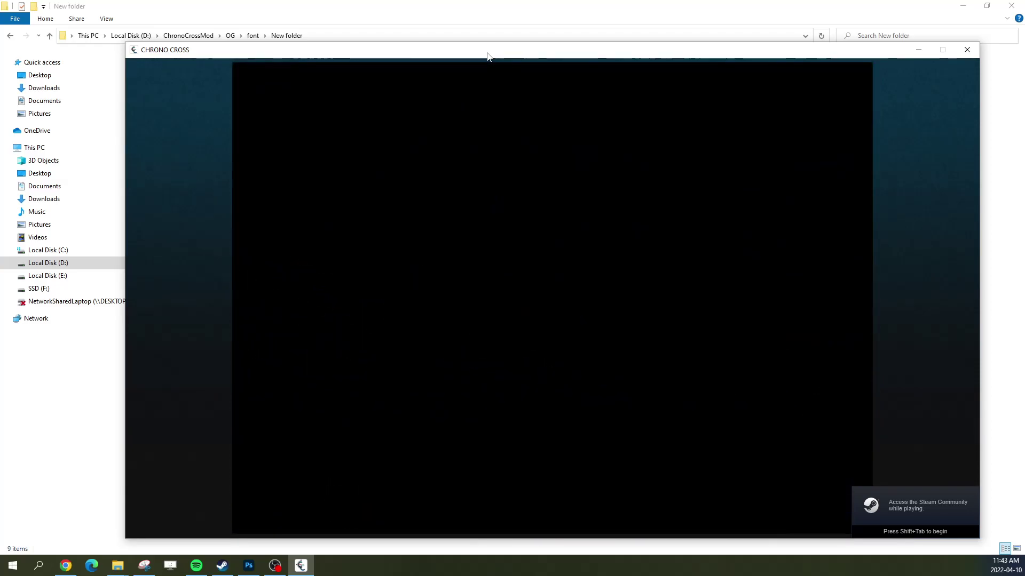
key("Down")
key("Return")
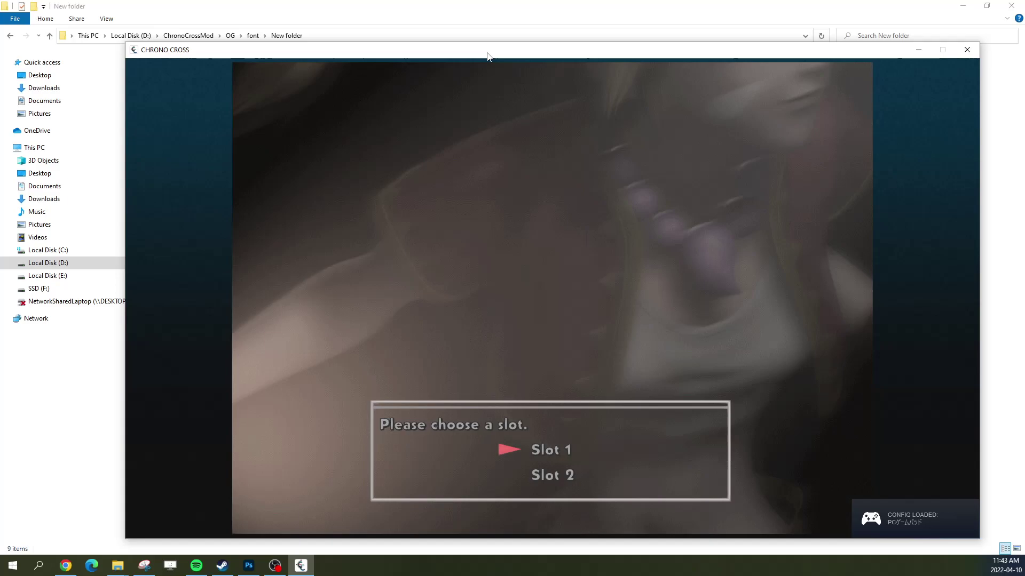
key("Return")
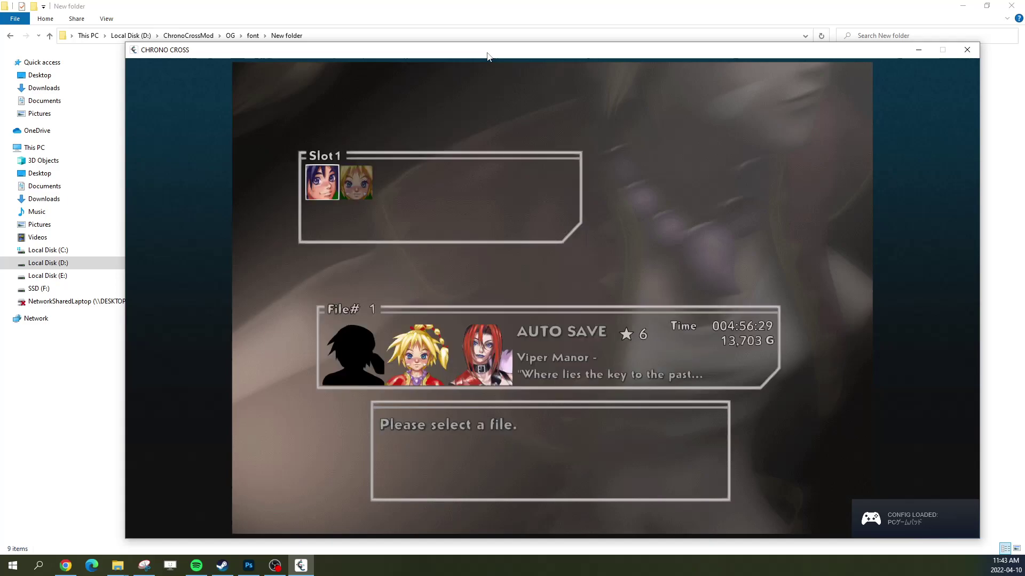
key("Right")
key("Return")
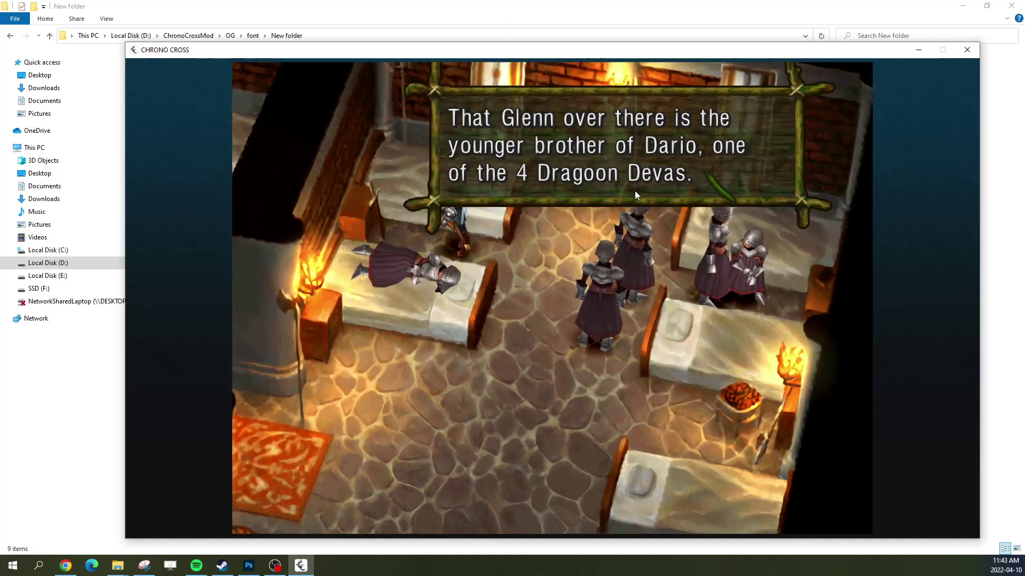
Close the running game and rename font.dat as font.bin in the game's data folder.
left_click(967, 50)
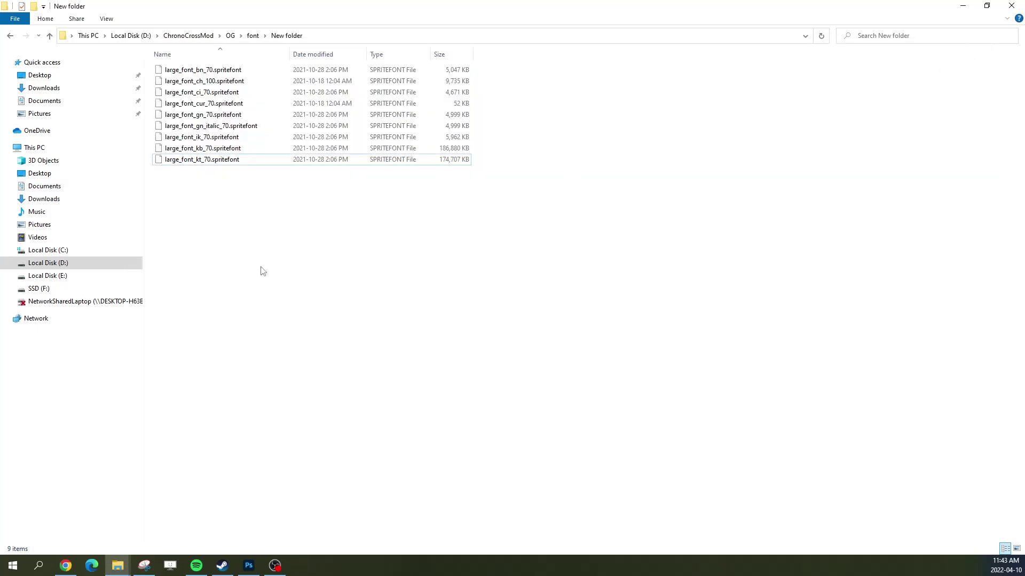
mouse_move(118, 565)
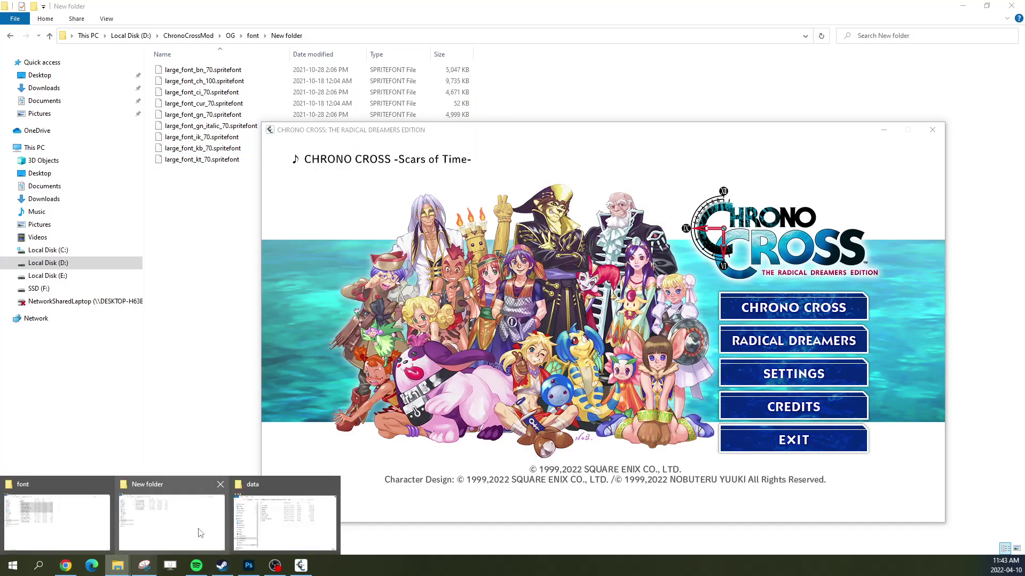
left_click(261, 510)
right_click(404, 266)
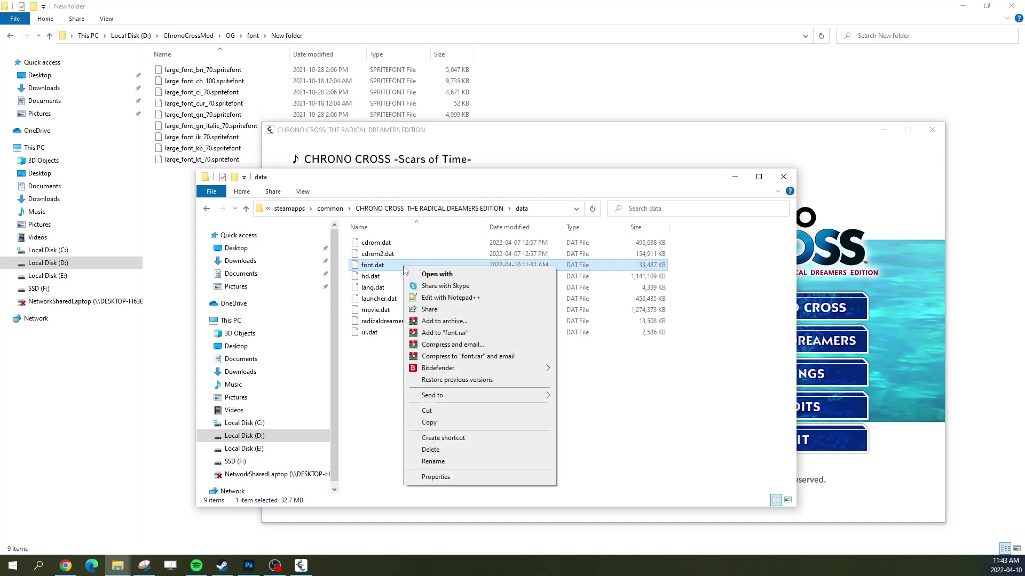
left_click(433, 461)
left_click_drag(387, 266, 380, 266)
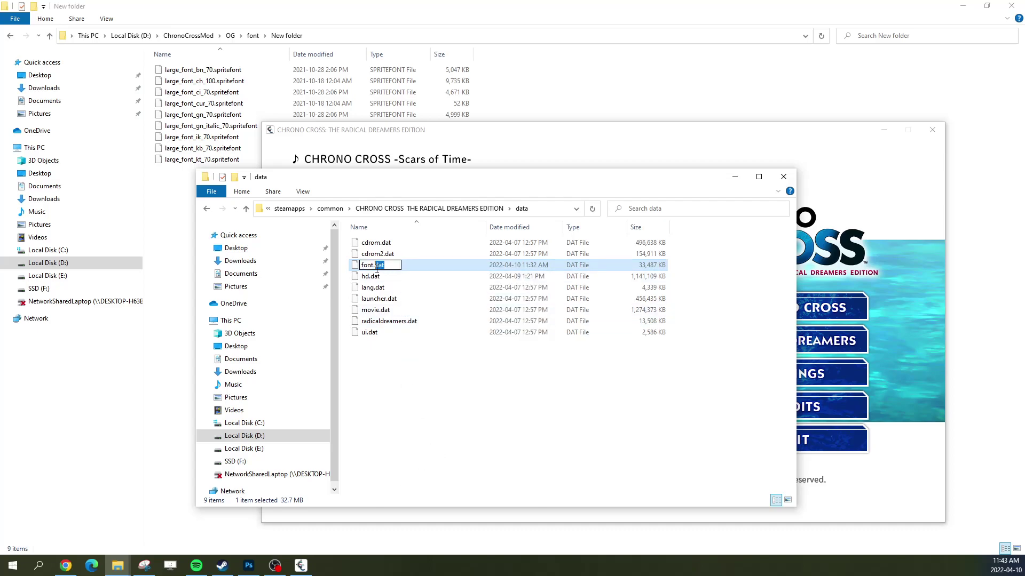
type("bin")
key("Return")
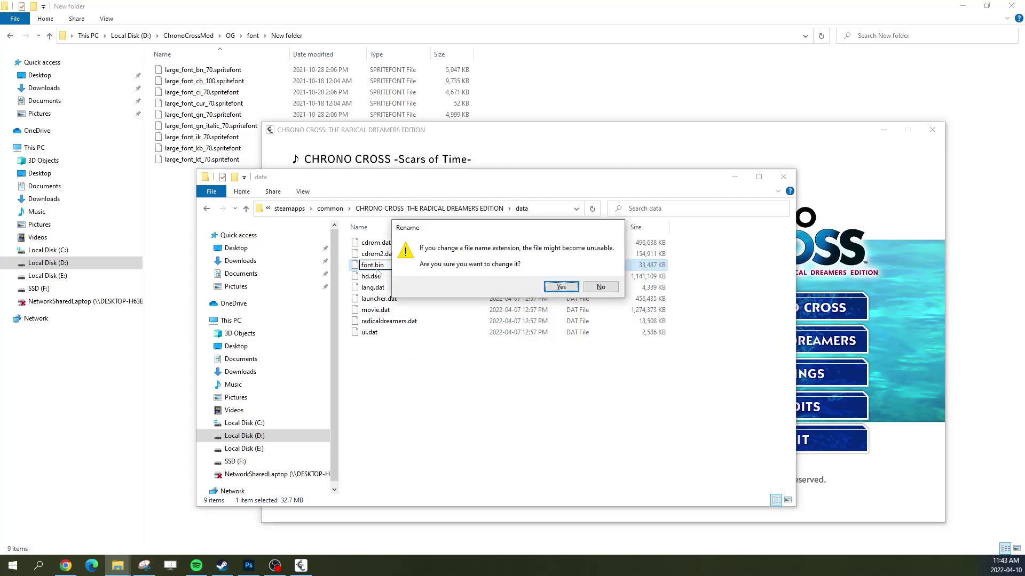
left_click(559, 285)
Replace the large spritefonts inside the font.bin archive with the nine files from New folder, keeping the default archive settings, and close WinRAR.
double_click(376, 266)
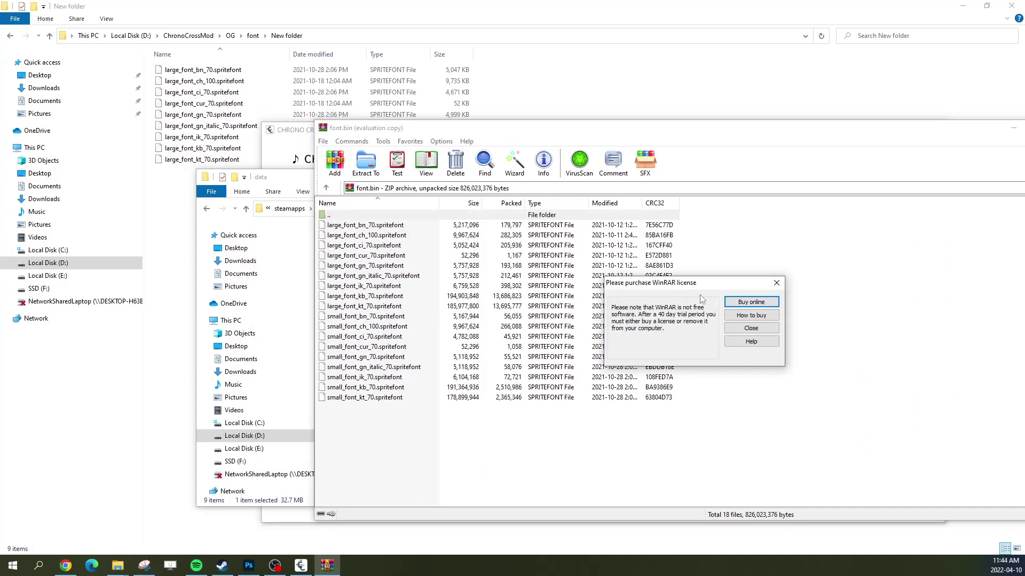
left_click(750, 328)
left_click_drag(180, 192, 160, 67)
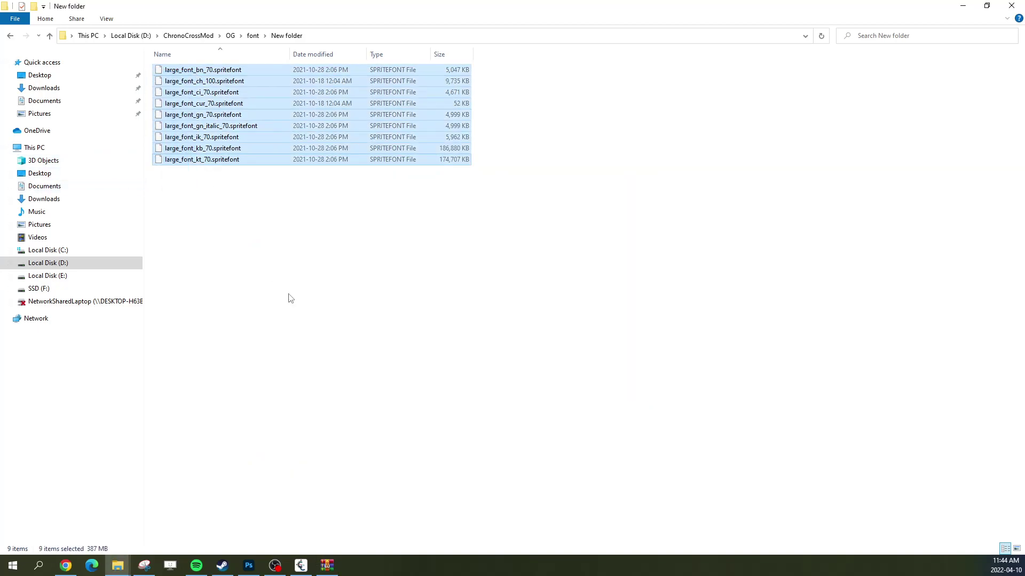
double_click(419, 11)
left_click_drag(369, 98, 200, 18)
left_click_drag(322, 151, 467, 438)
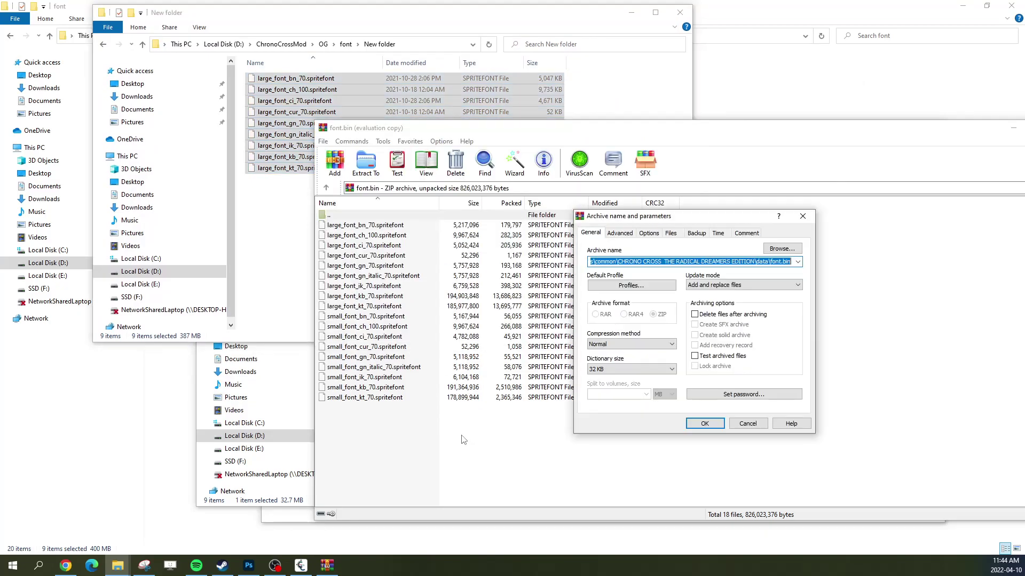
left_click(705, 424)
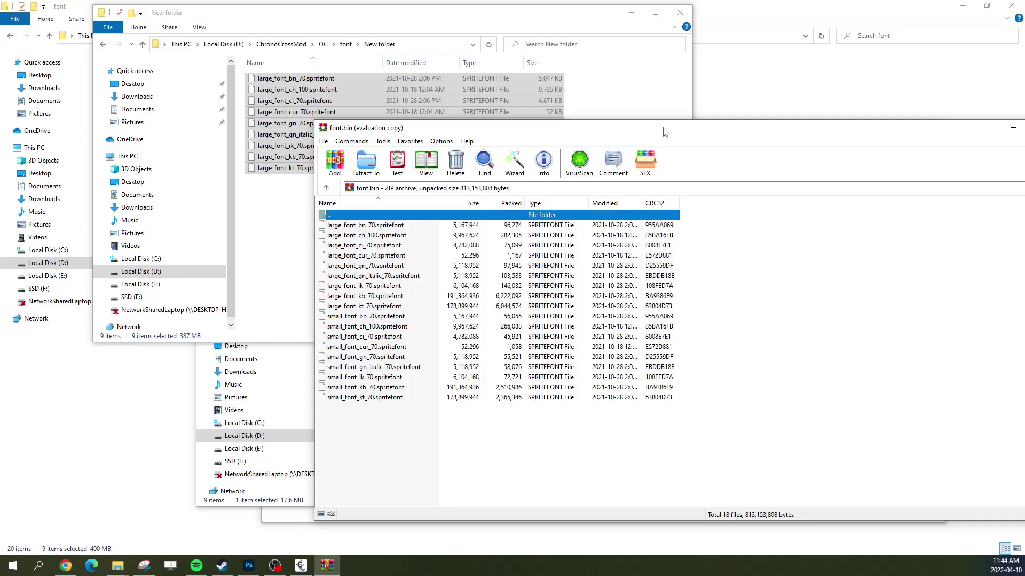
left_click_drag(665, 132, 459, 139)
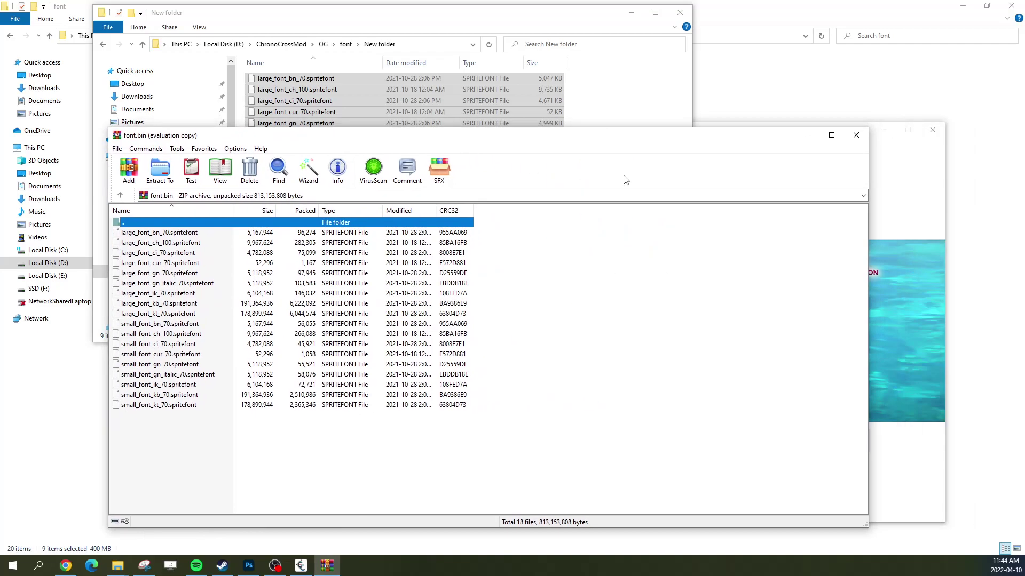
left_click(856, 137)
Rename font.bin as font.dat in the game's data folder.
left_click(716, 188)
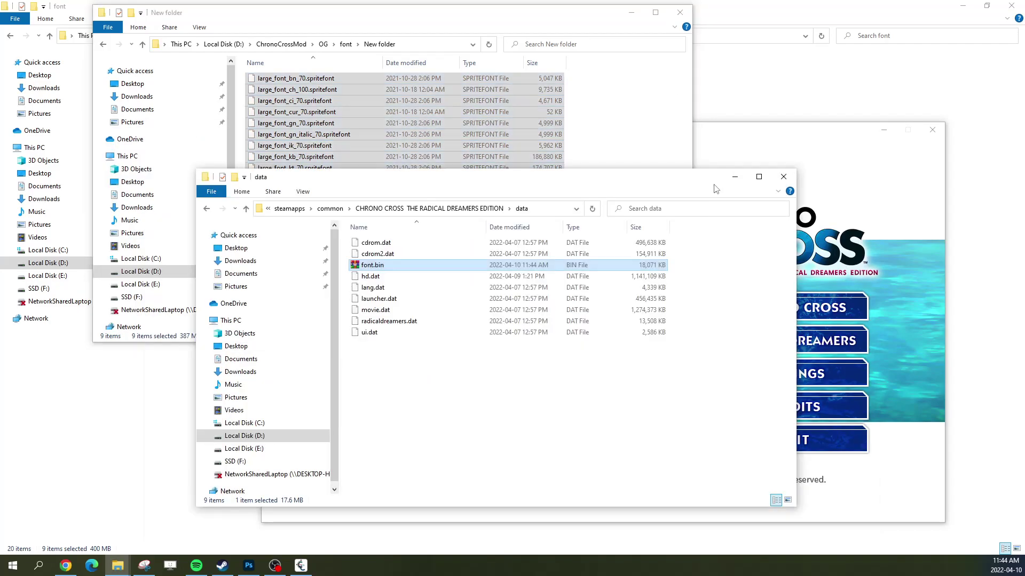
right_click(409, 264)
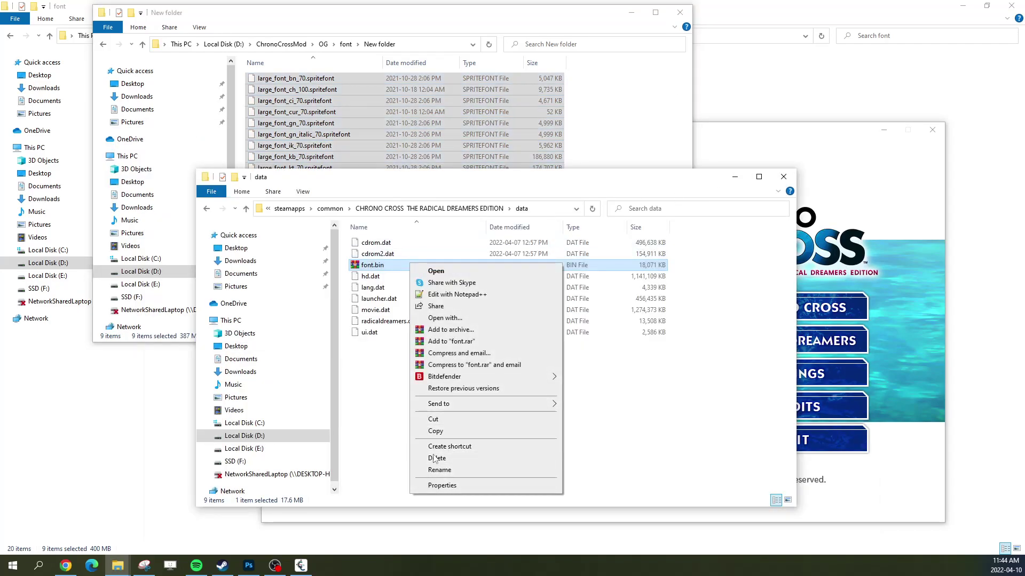
left_click(439, 470)
key("Escape")
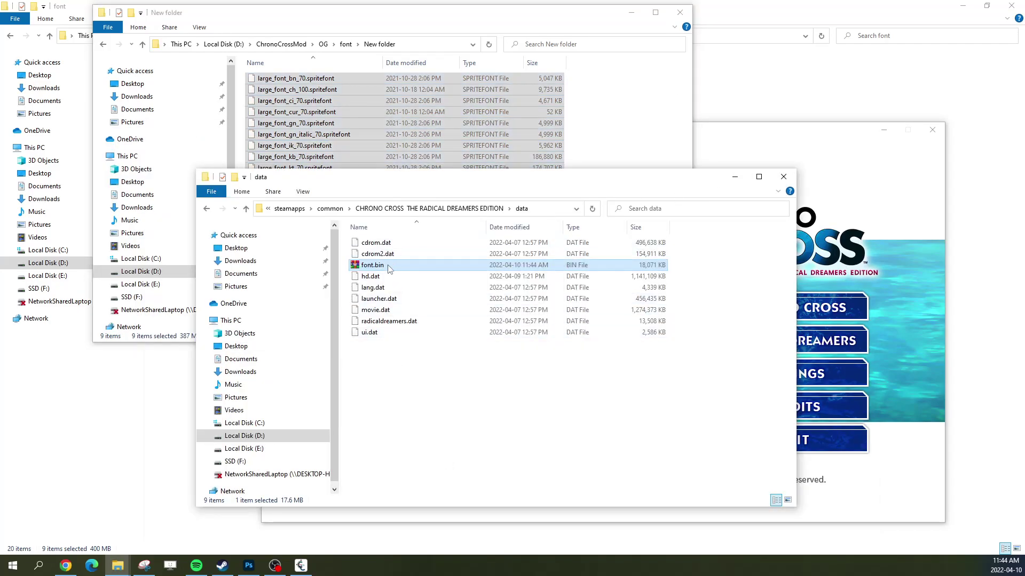
right_click(388, 266)
left_click(414, 472)
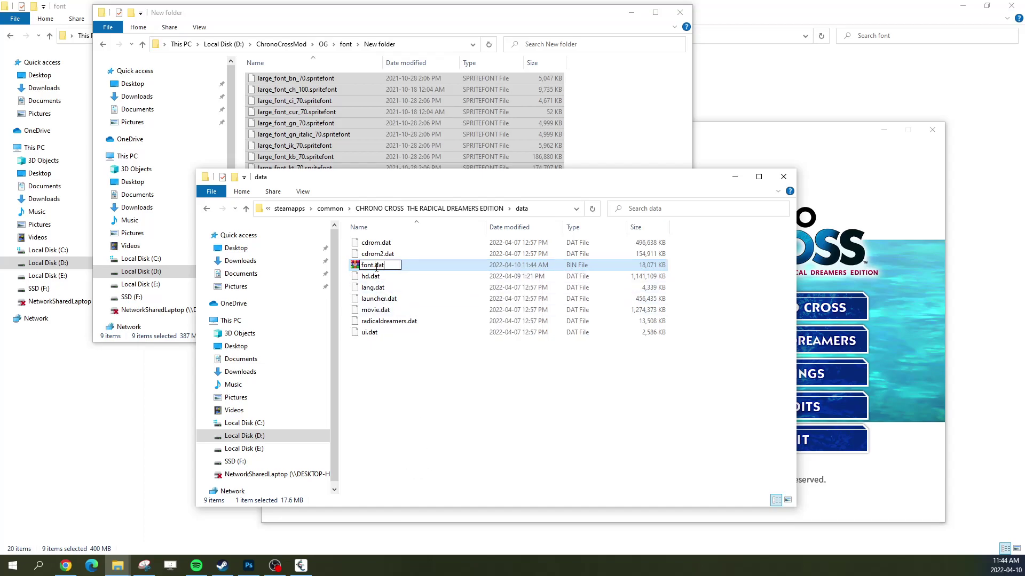
type("dat")
key("Return")
left_click(561, 288)
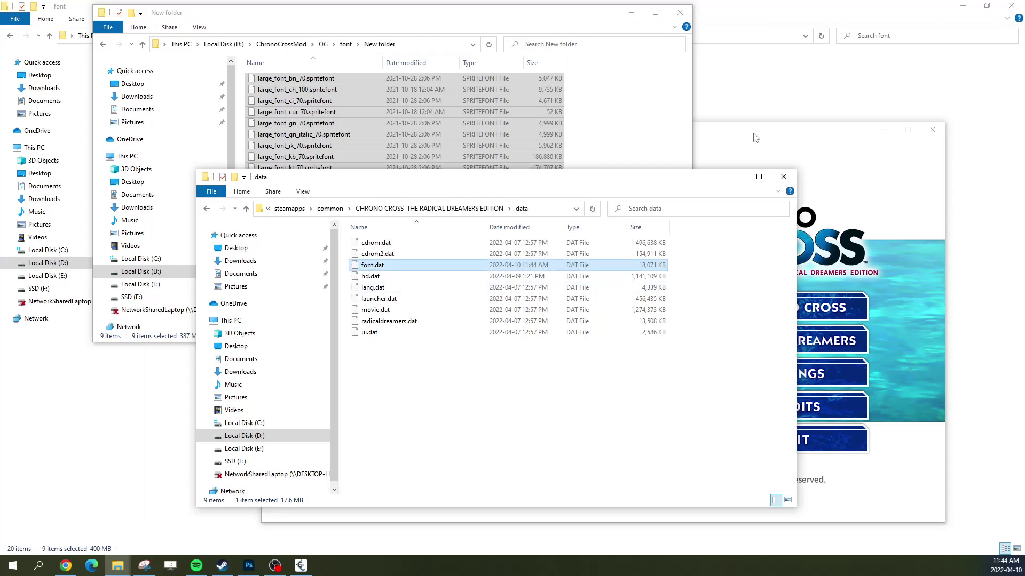
Start Chrono Cross from its launcher and continue from the second save file in Slot 1 to check the dialogue font.
left_click(765, 149)
left_click(769, 308)
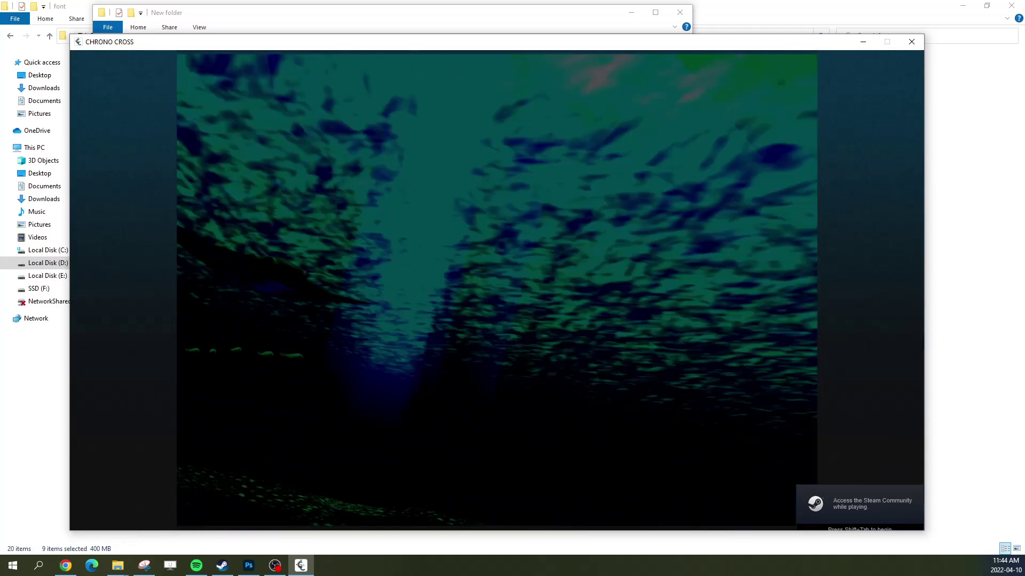
key("Down")
key("Up")
key("Down")
key("Up")
key("Down")
key("Up")
key("Down")
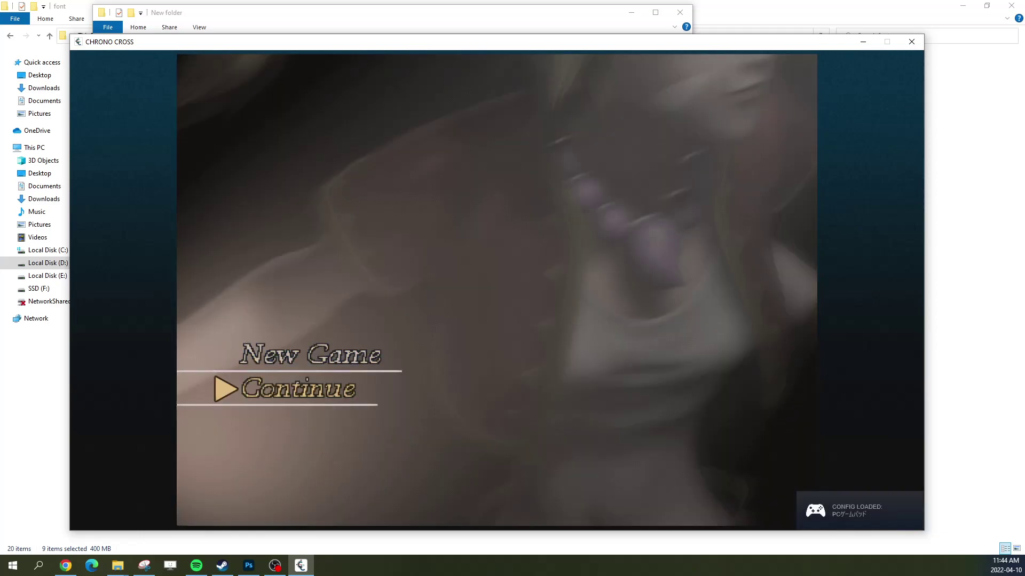
key("Return")
key("Return")
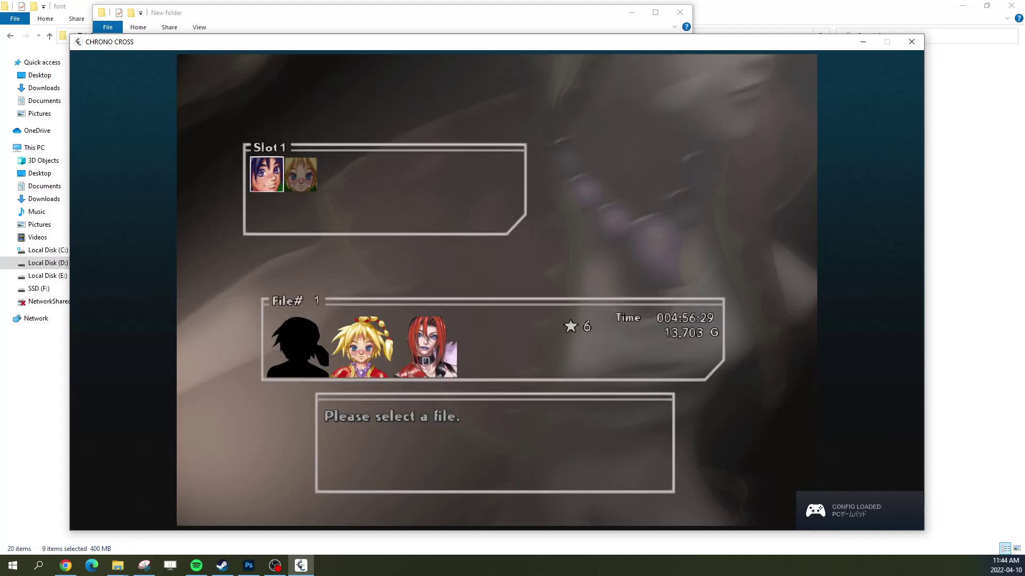
key("Return")
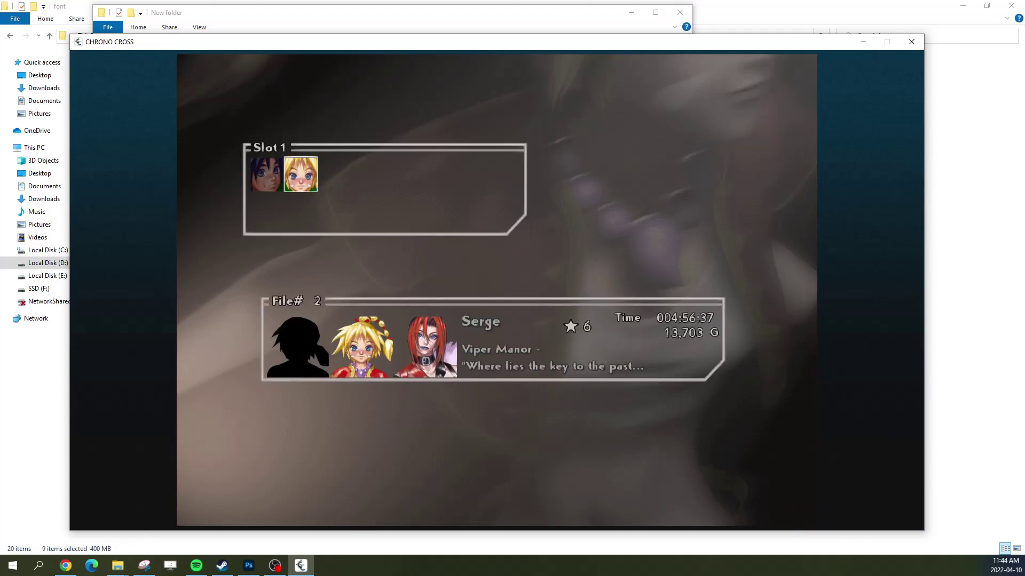
key("Return")
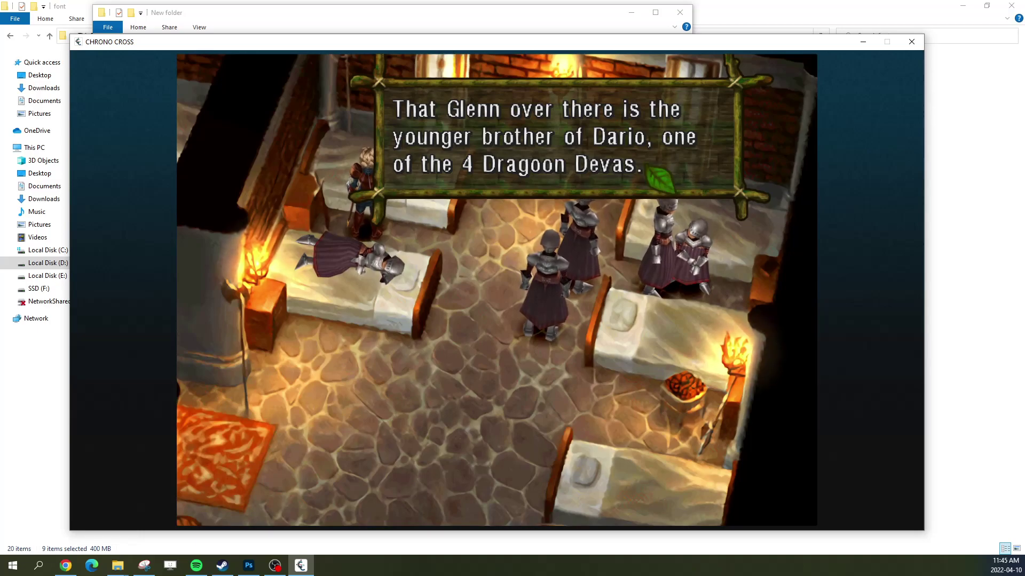
Open the in-game party menu and go through its entries from Status to Save/Load and back to examine the menu font.
key("x")
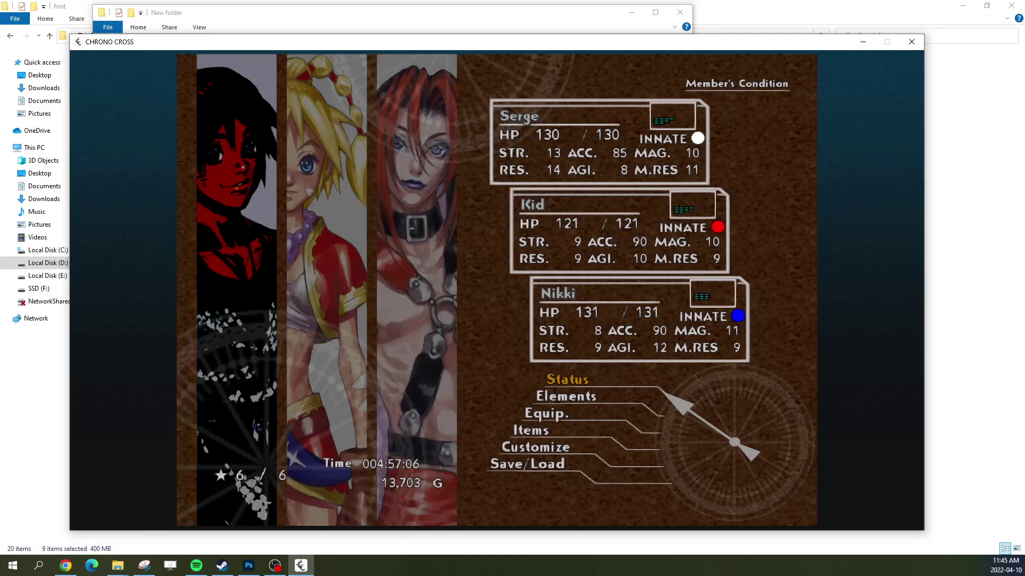
key("Down")
key("Down")
key("Down")
key("Down")
key("Down")
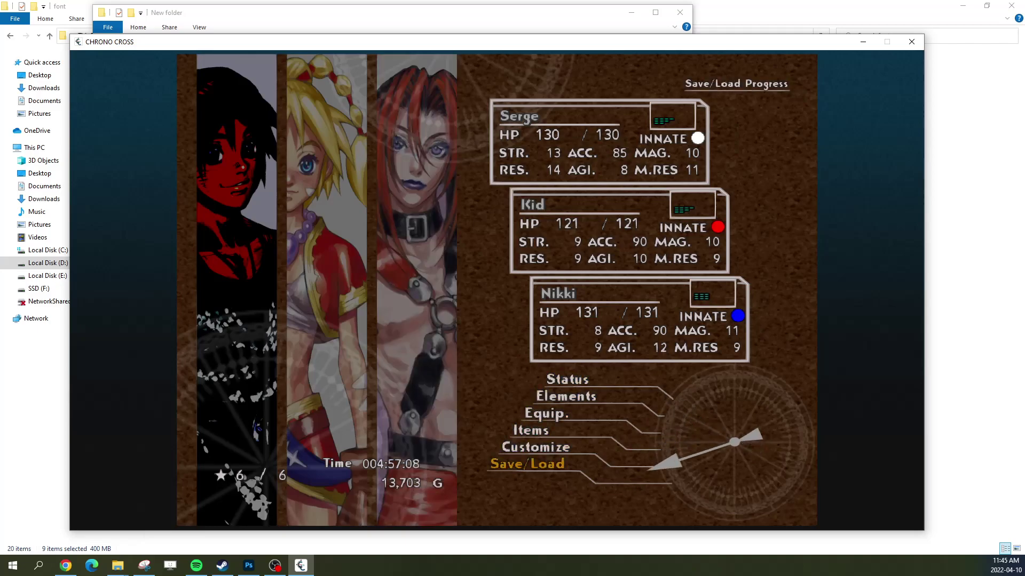
key("Up")
key("Up")
key("Up")
key("Up")
key("Up")
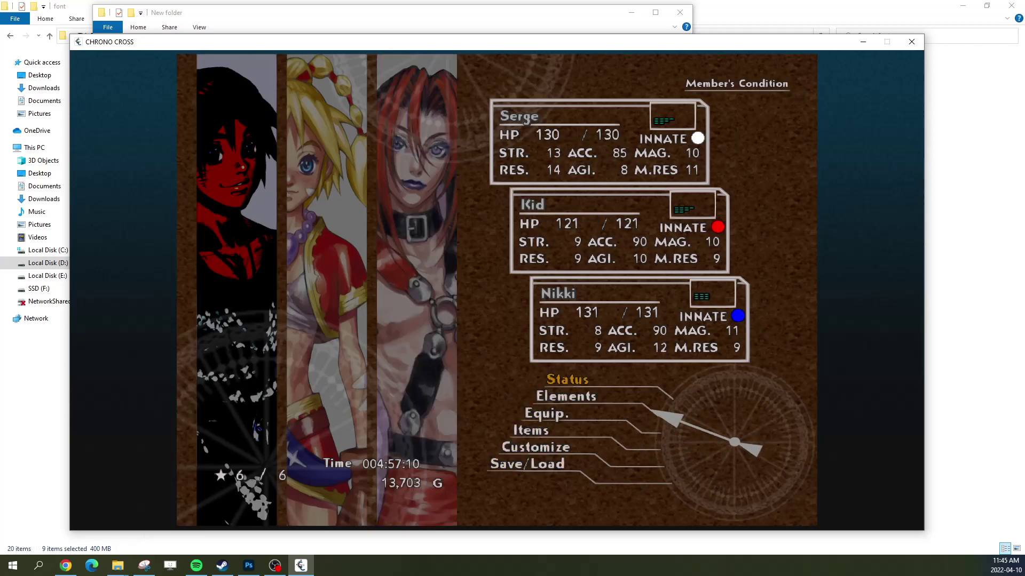
key("Down")
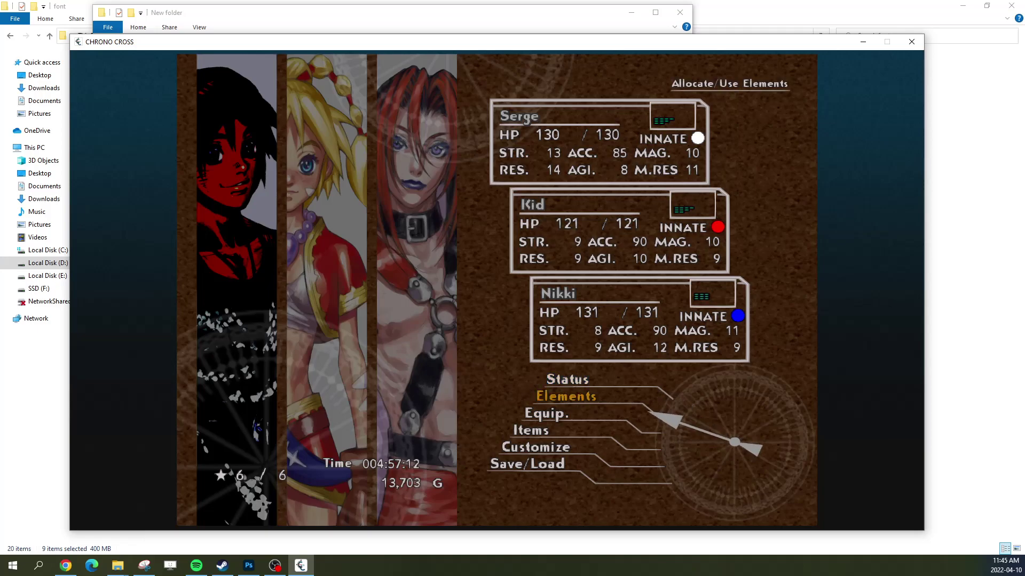
key("Up")
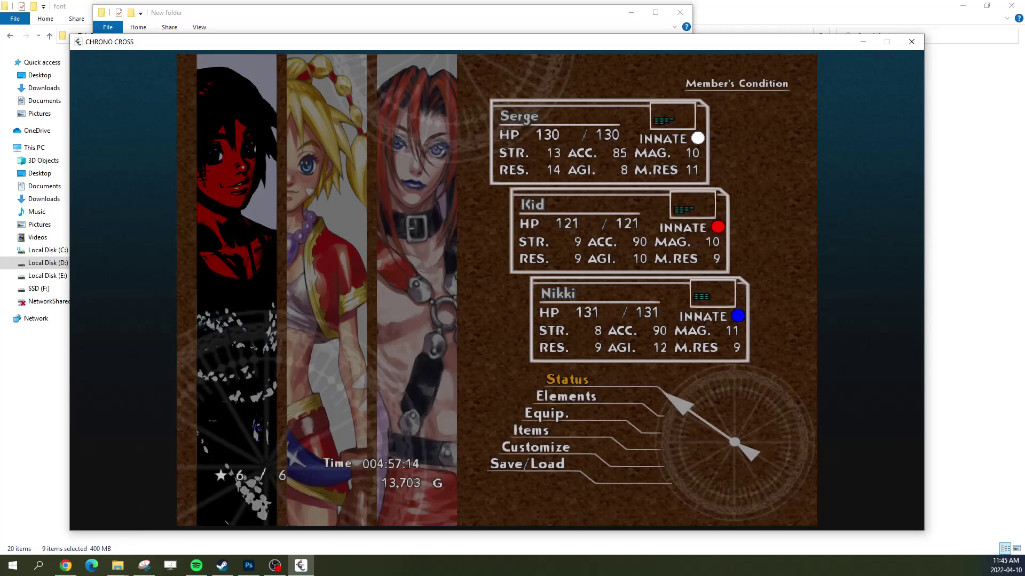
View Serge's status and profile page to examine its font, and return to the party menu.
key("Down")
key("Up")
key("Return")
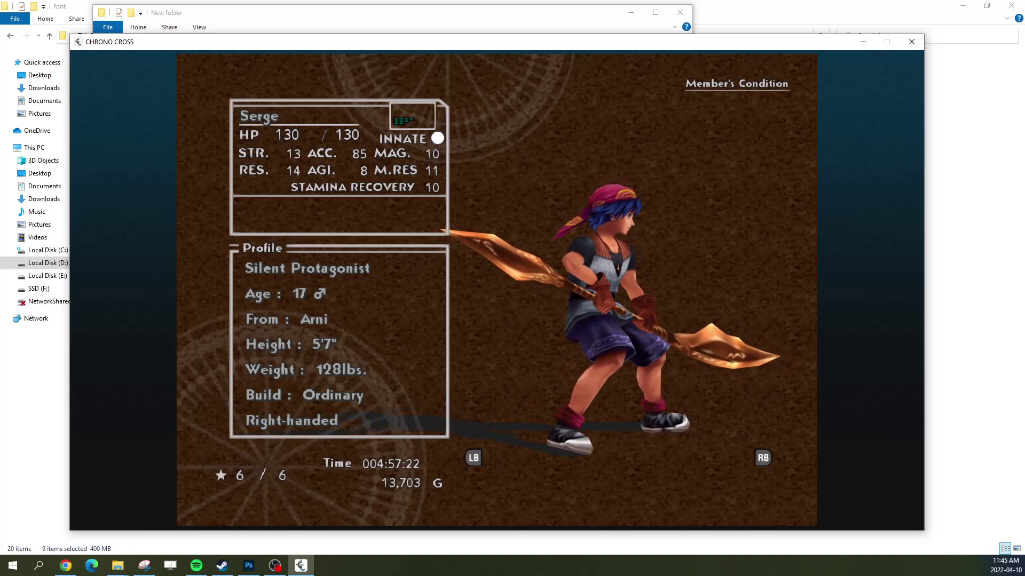
key("Escape")
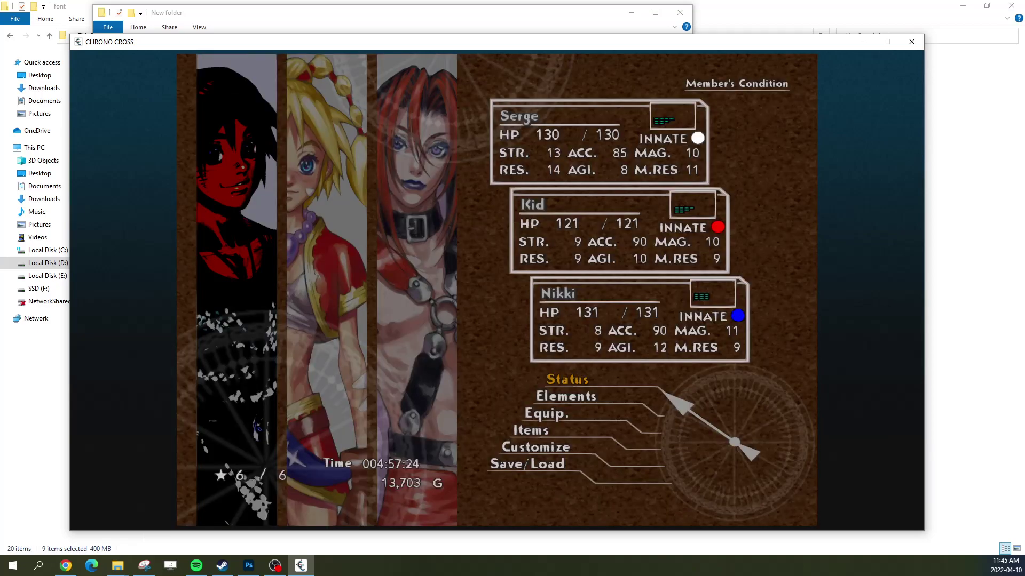